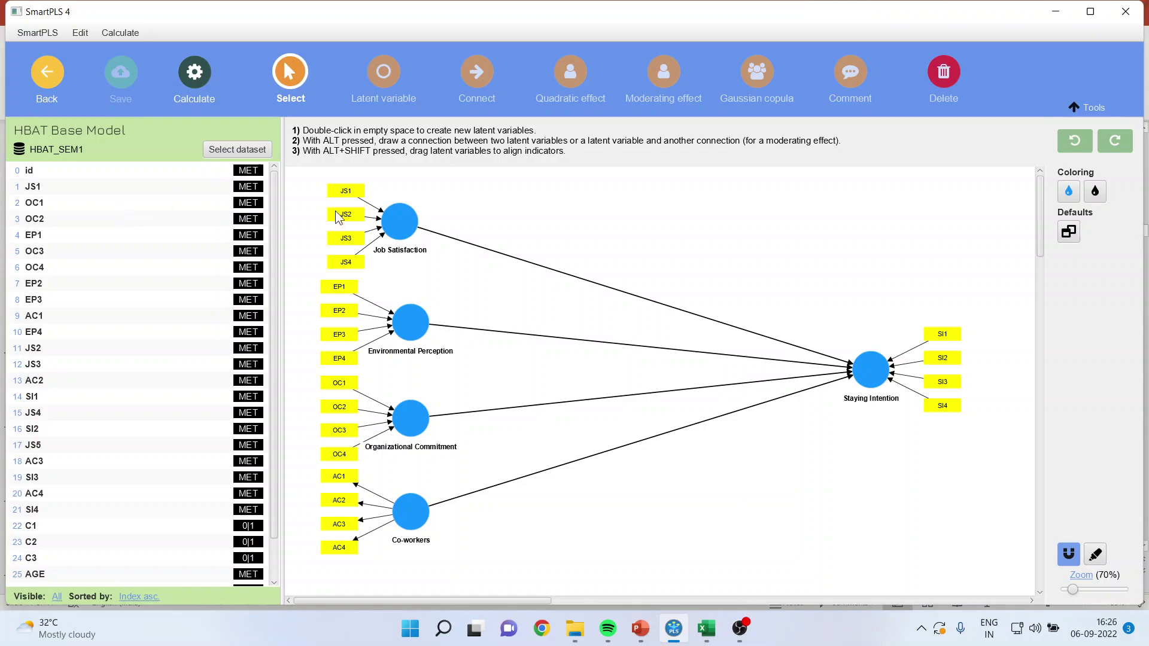
left_click(407, 240)
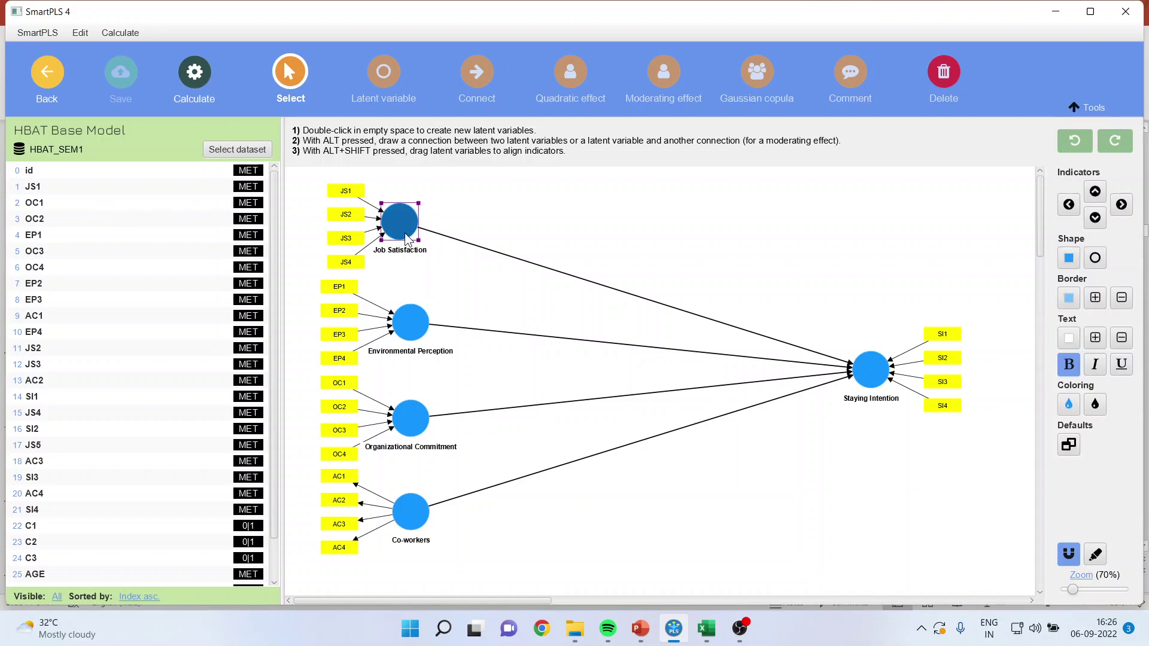
left_click(879, 376)
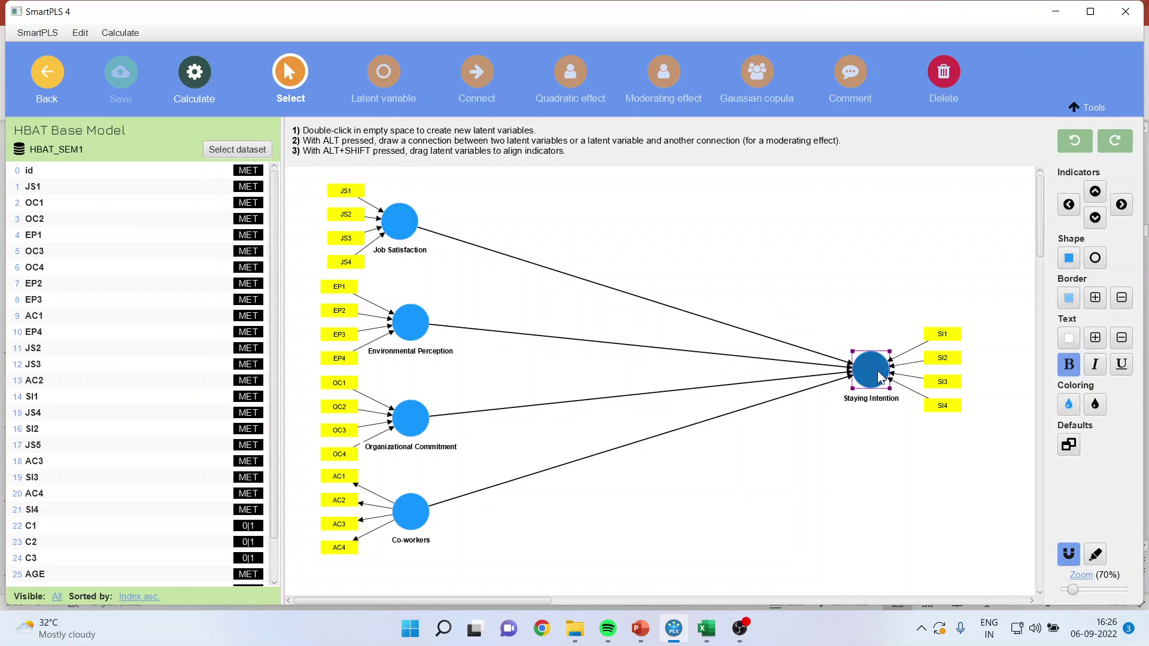
left_click(422, 335)
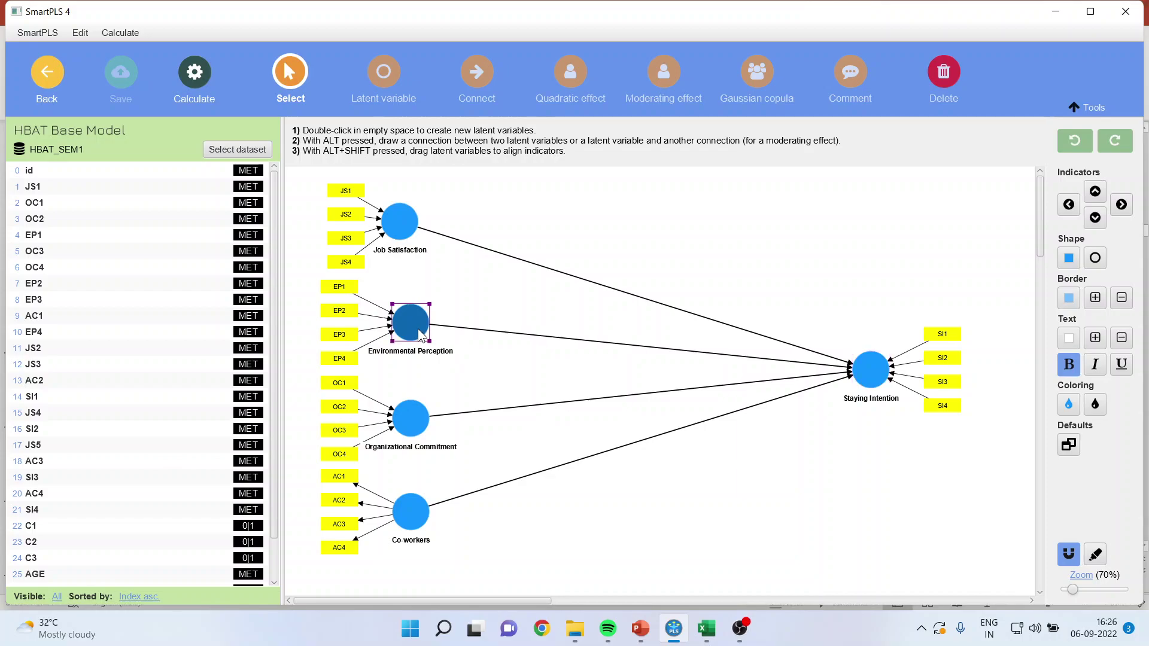
left_click(874, 379)
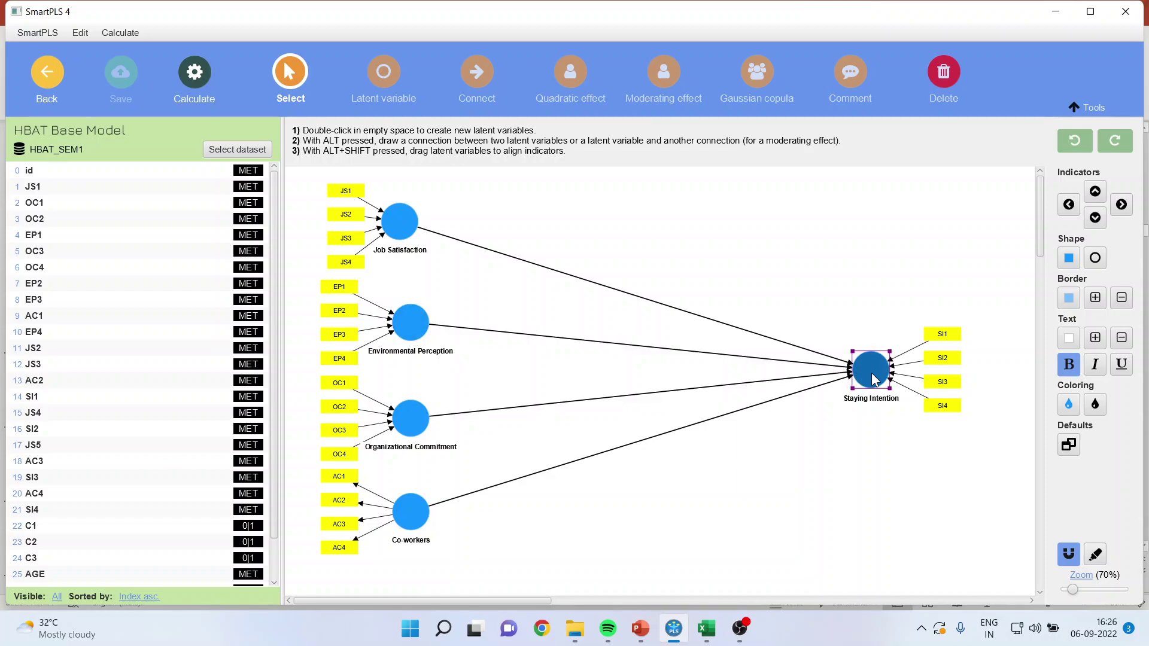
left_click(413, 416)
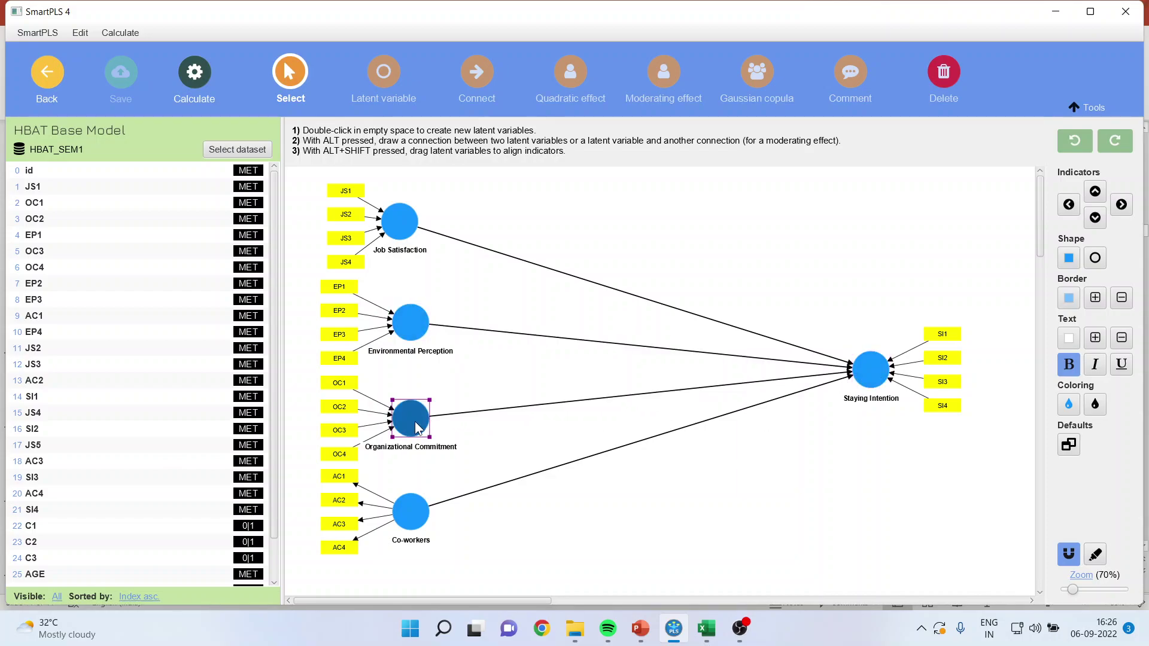
left_click(874, 381)
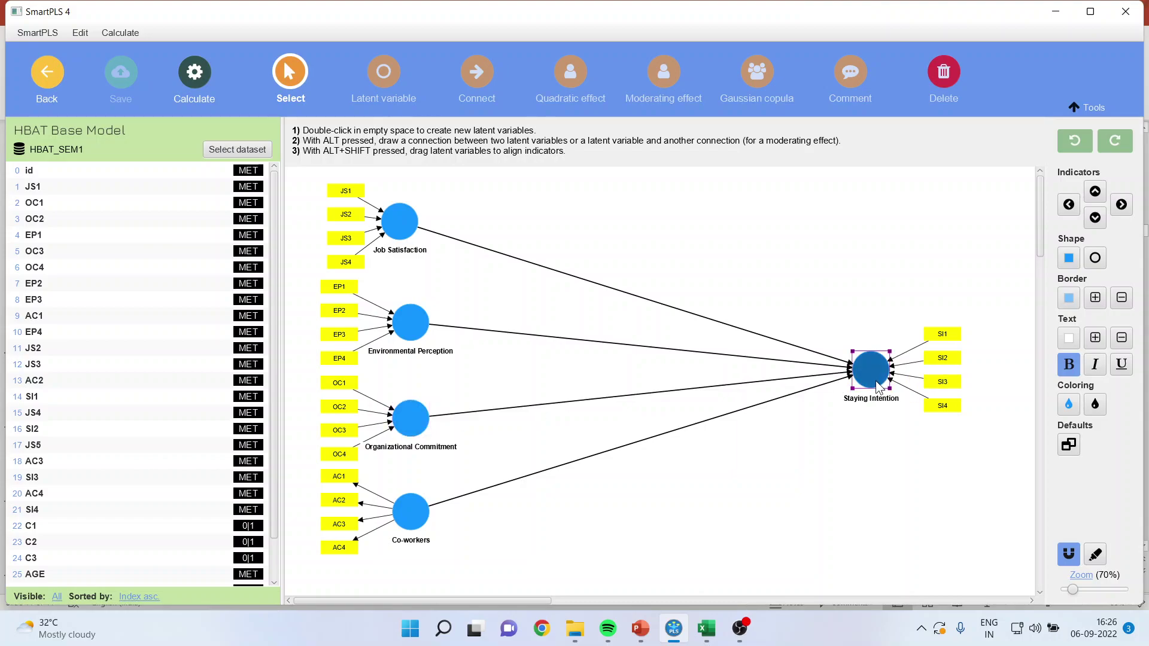
left_click(413, 512)
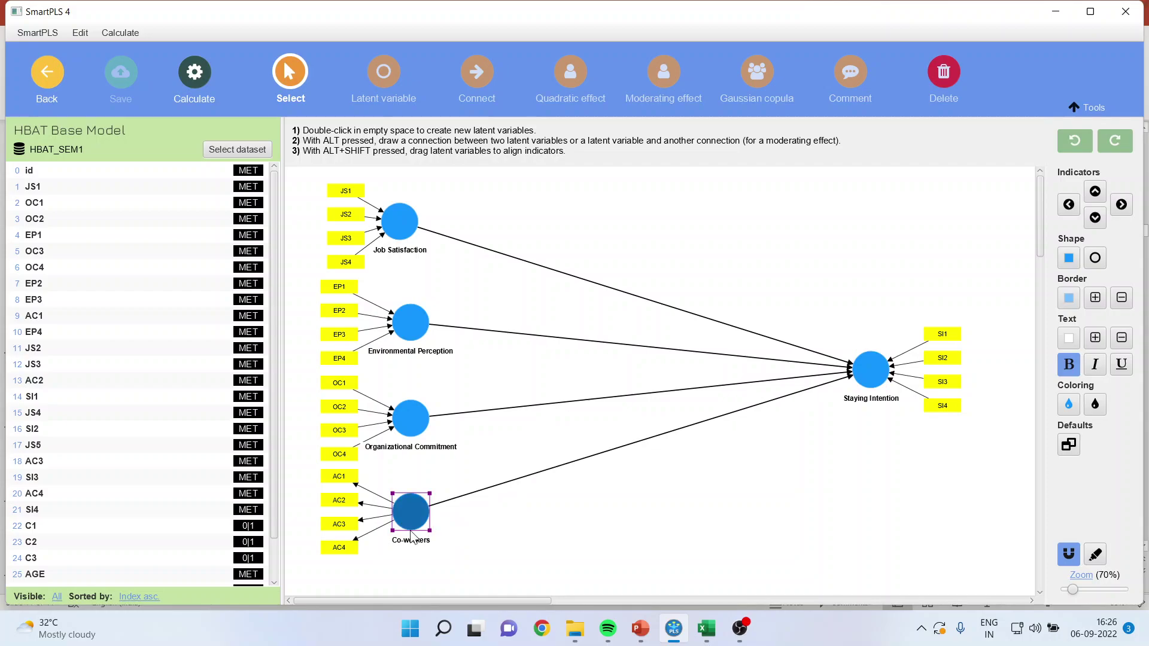
left_click(881, 383)
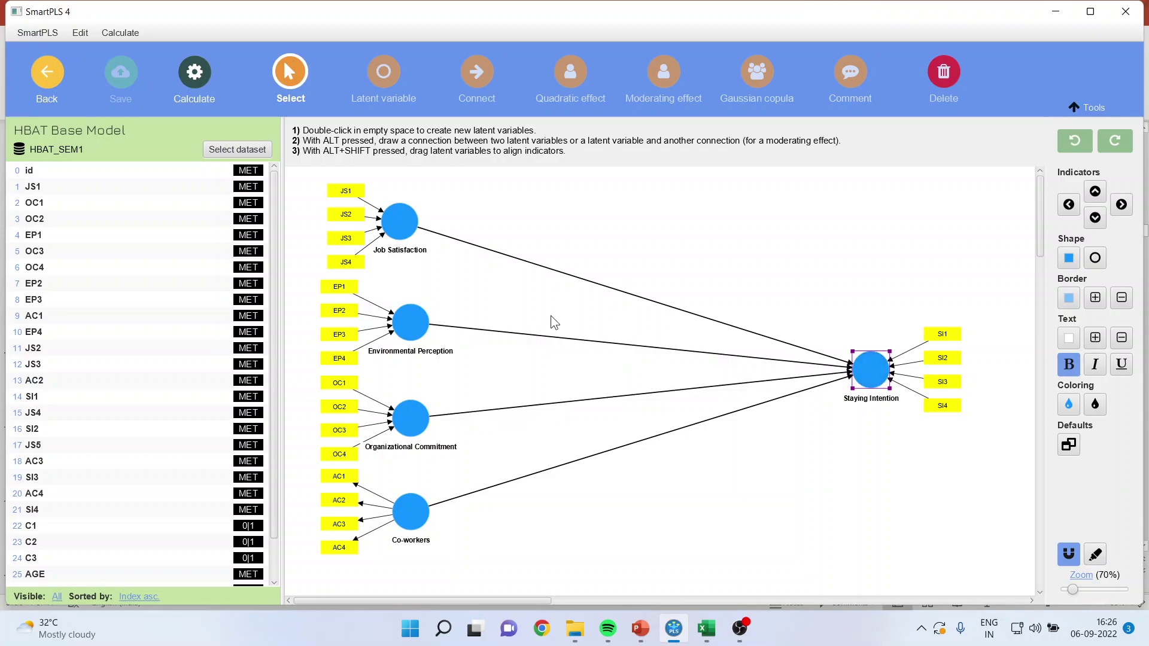
left_click(398, 223)
left_click(877, 376)
Step: Attach a Gaussian copula to the Job Satisfaction → Staying Intention path and drag its GC node above the diagram
left_click(757, 82)
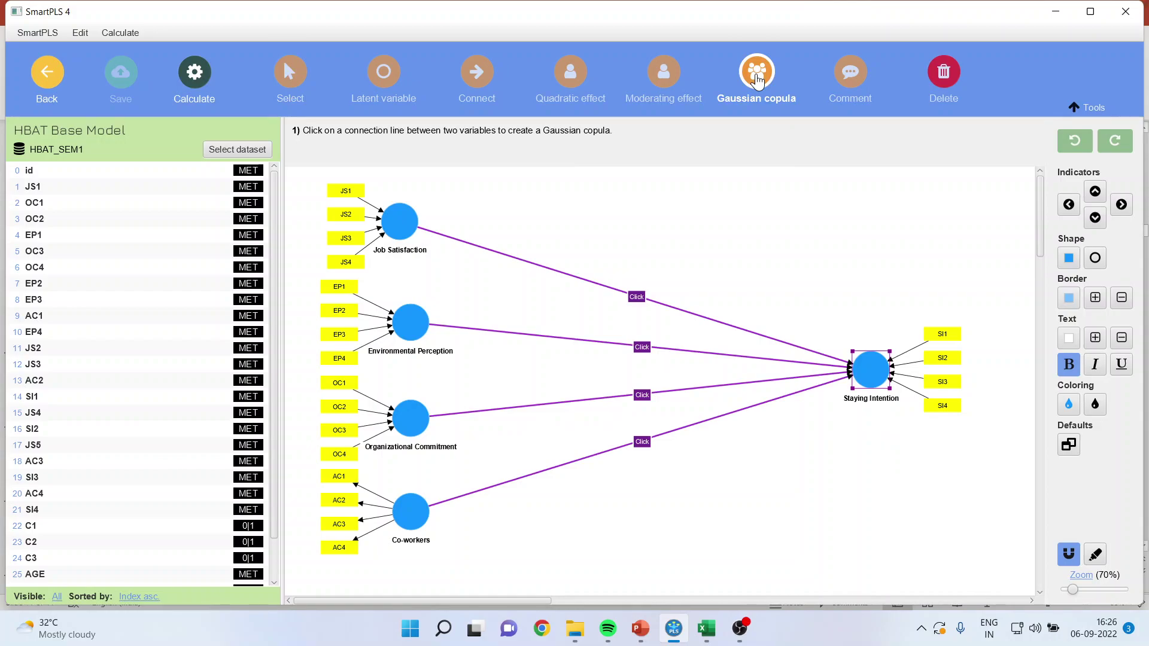
left_click(636, 298)
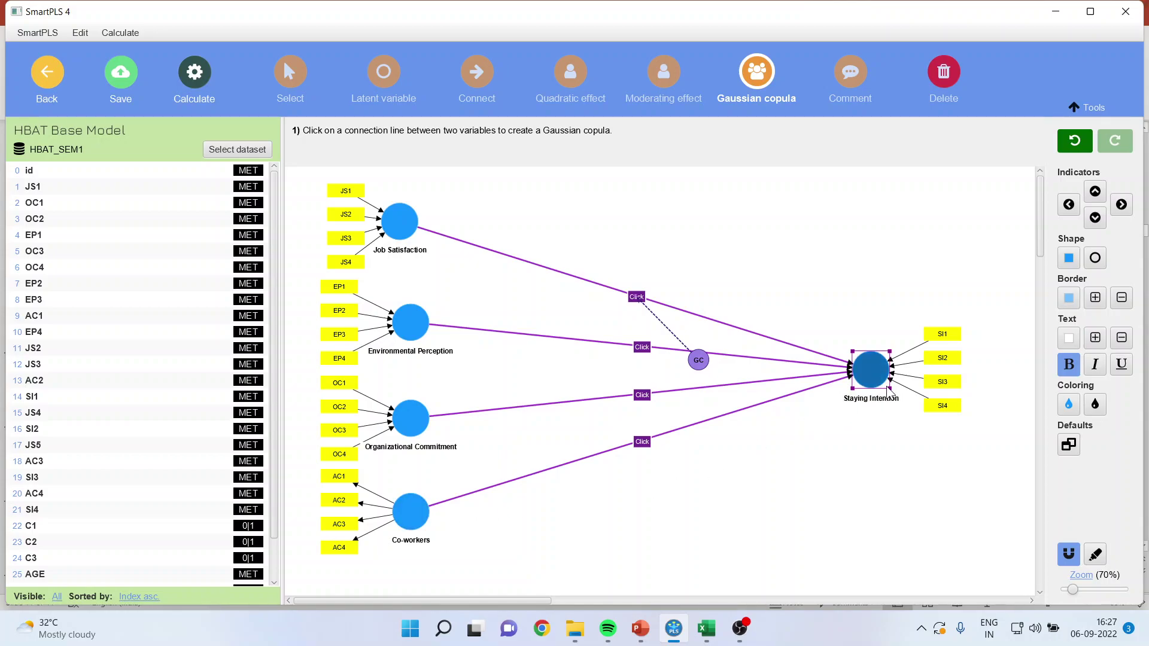
left_click(287, 80)
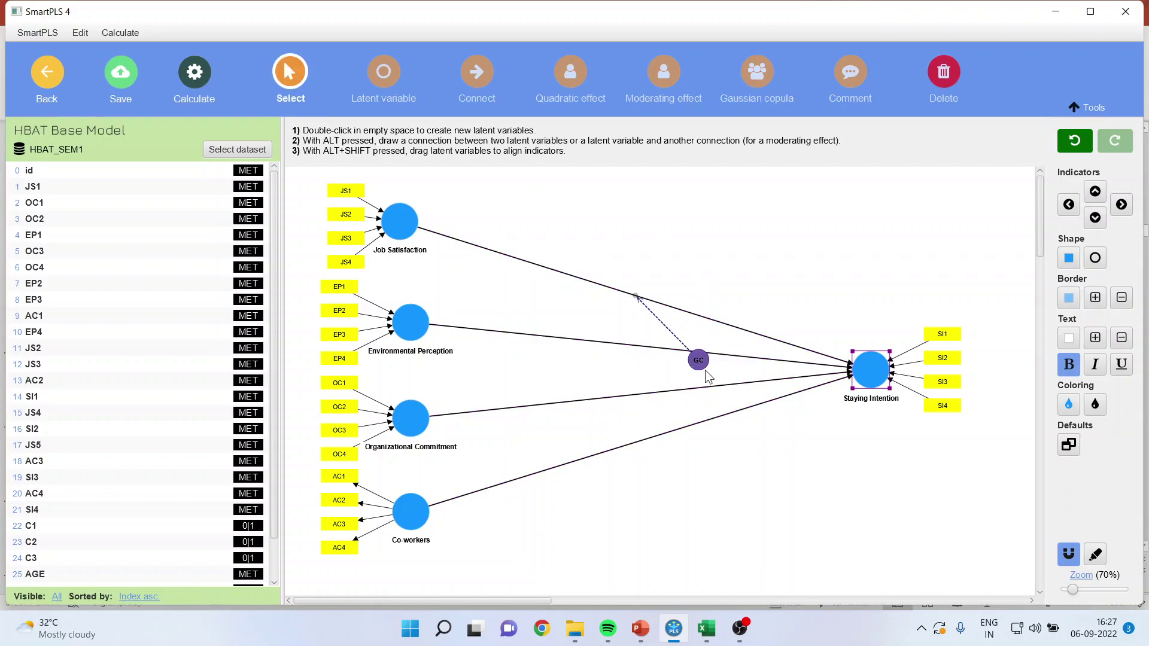
left_click_drag(699, 364, 690, 206)
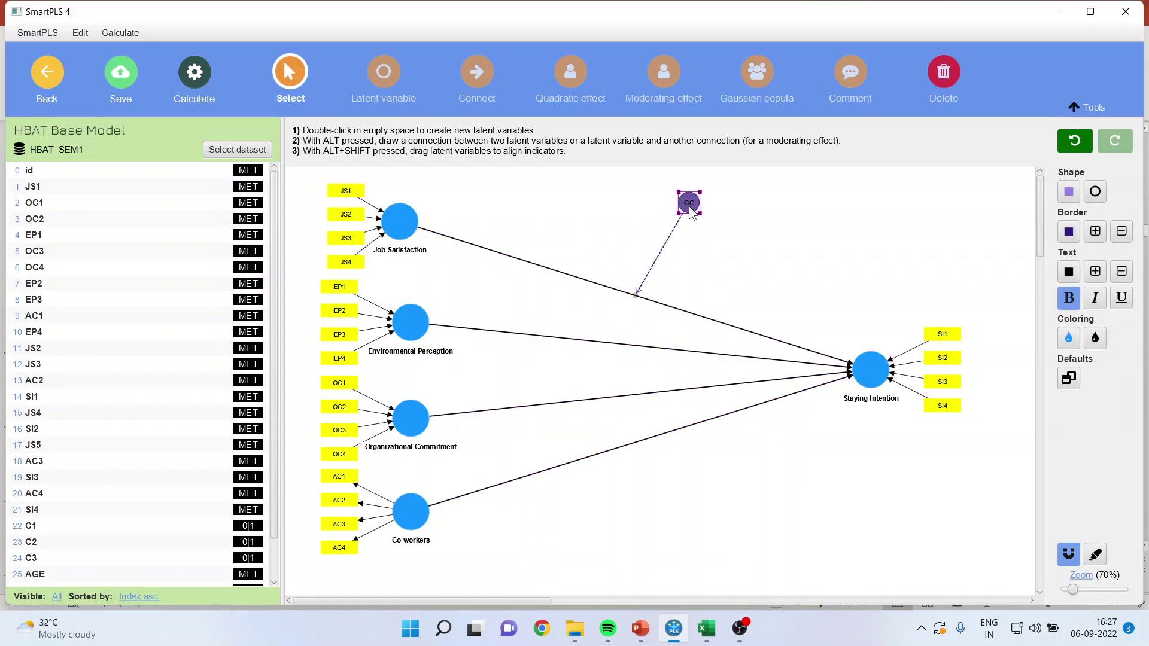
Step: Run bootstrapping with 5000 samples and show the path coefficients report, where GC (Job Satisfaction) has p = 0.848
left_click(194, 75)
left_click(233, 127)
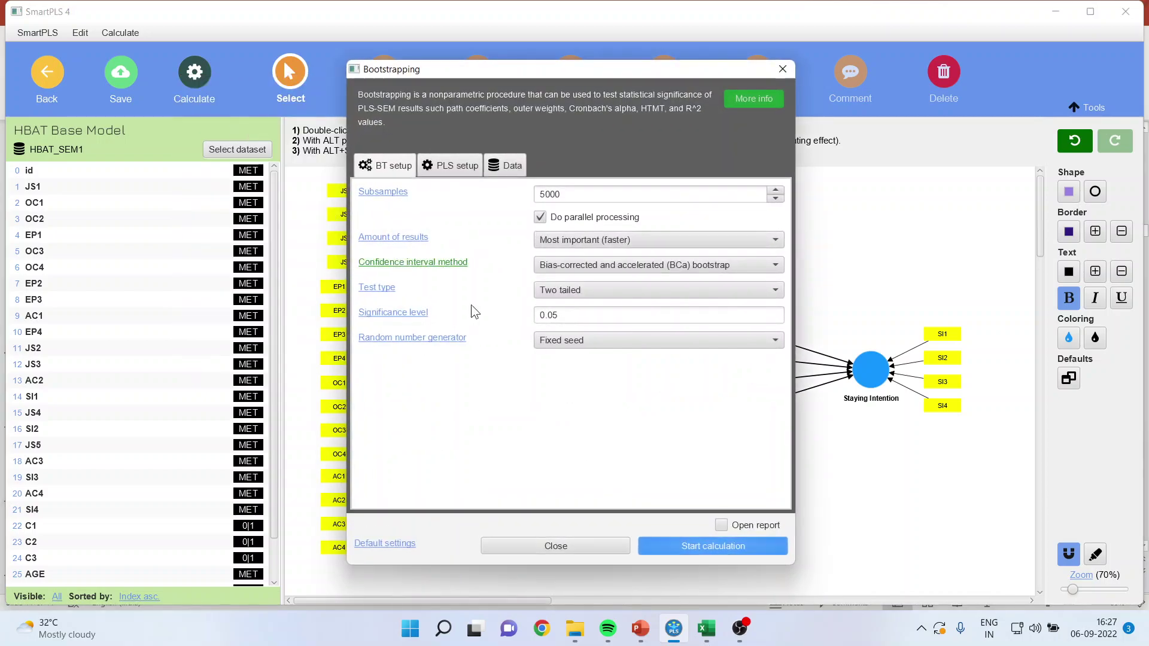
left_click(672, 542)
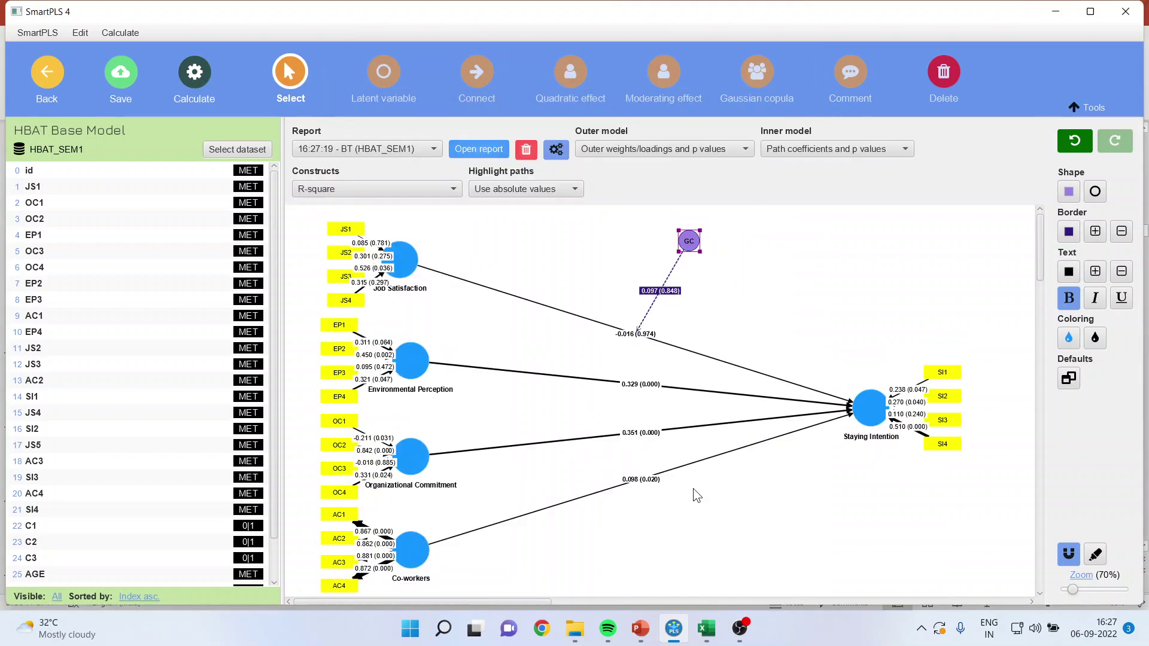
left_click(483, 148)
left_click(69, 238)
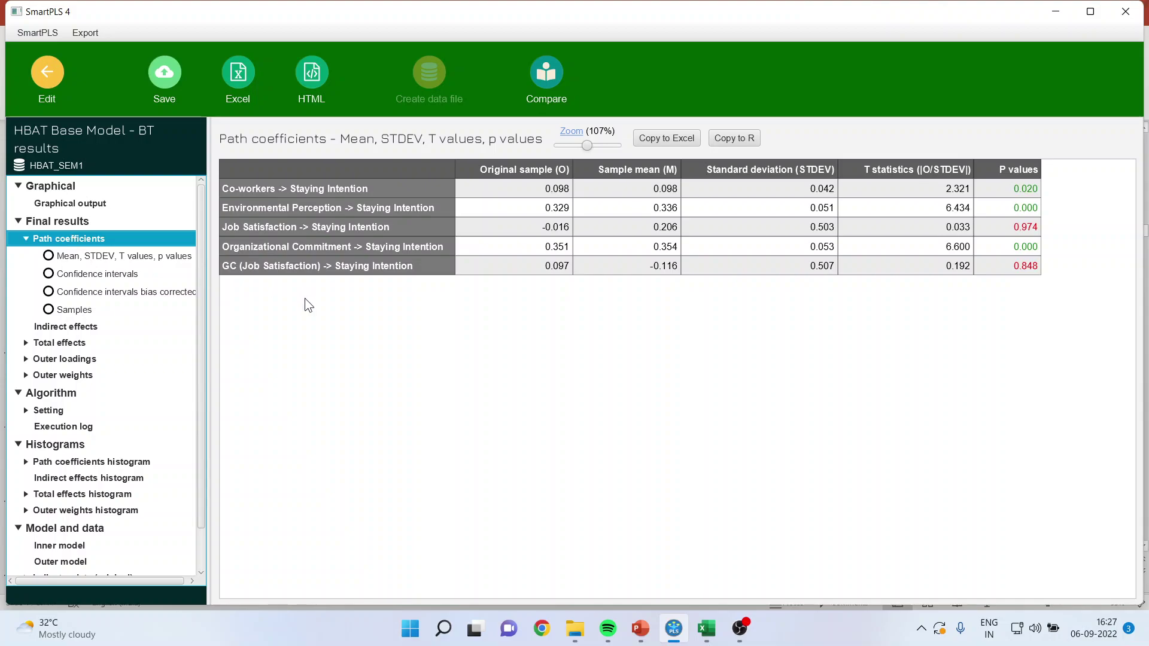
Step: Highlight the GC row's 0.848 p-value, then bring up the Gaussian Copula workbook in Excel
left_click(240, 267)
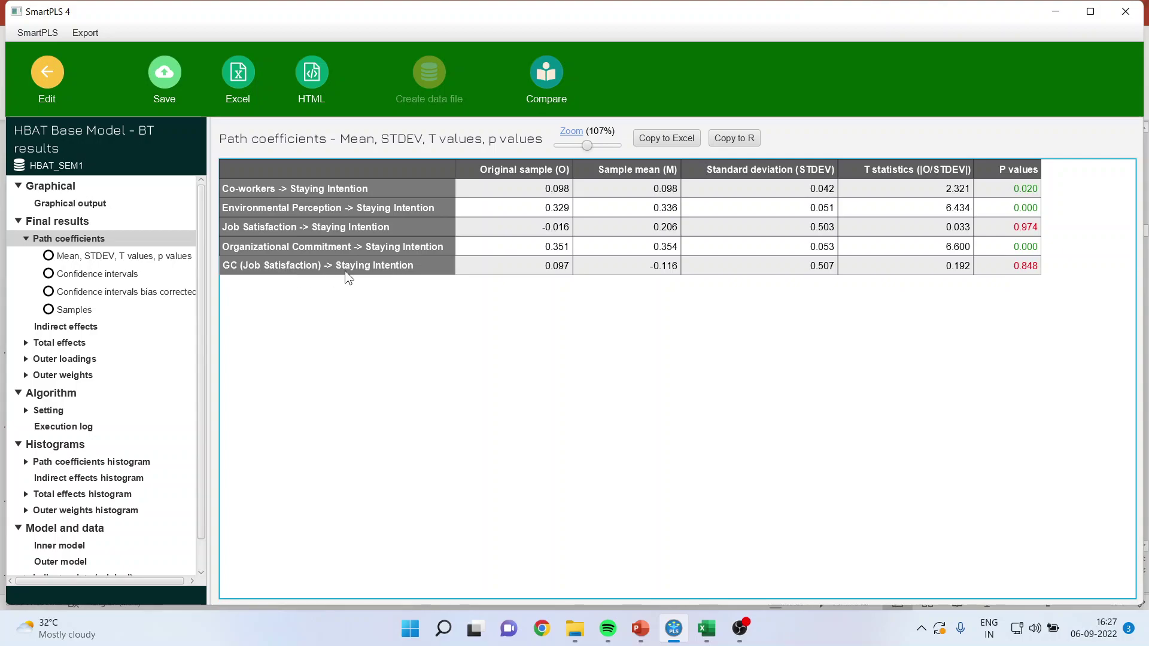
left_click(1022, 271)
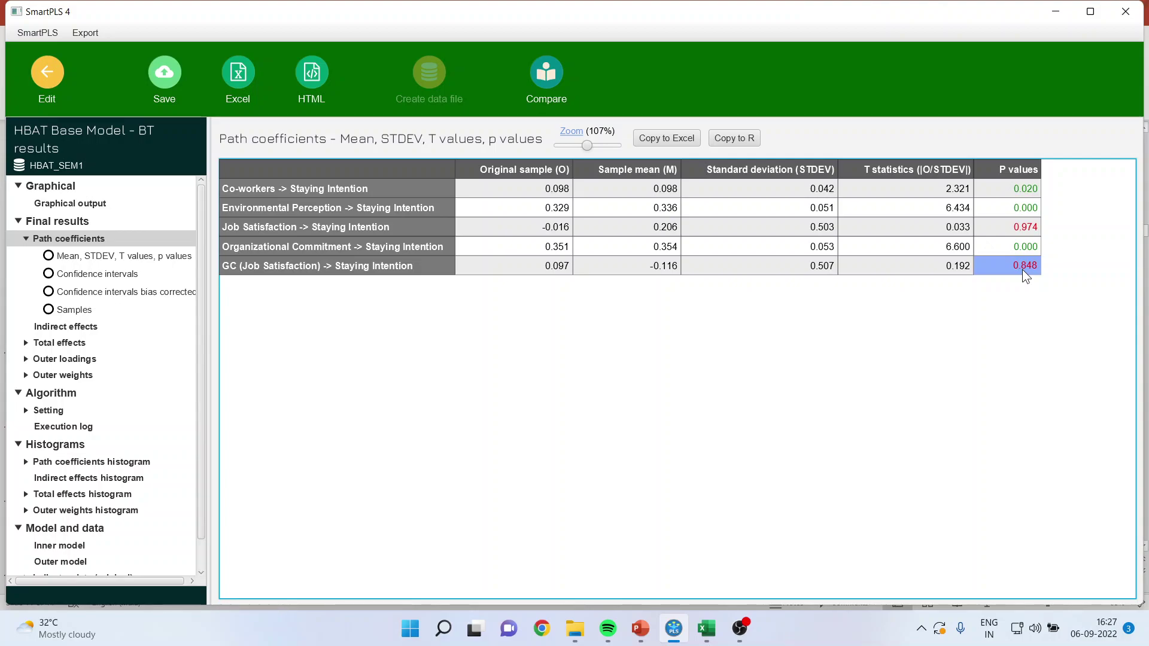
left_click(415, 271)
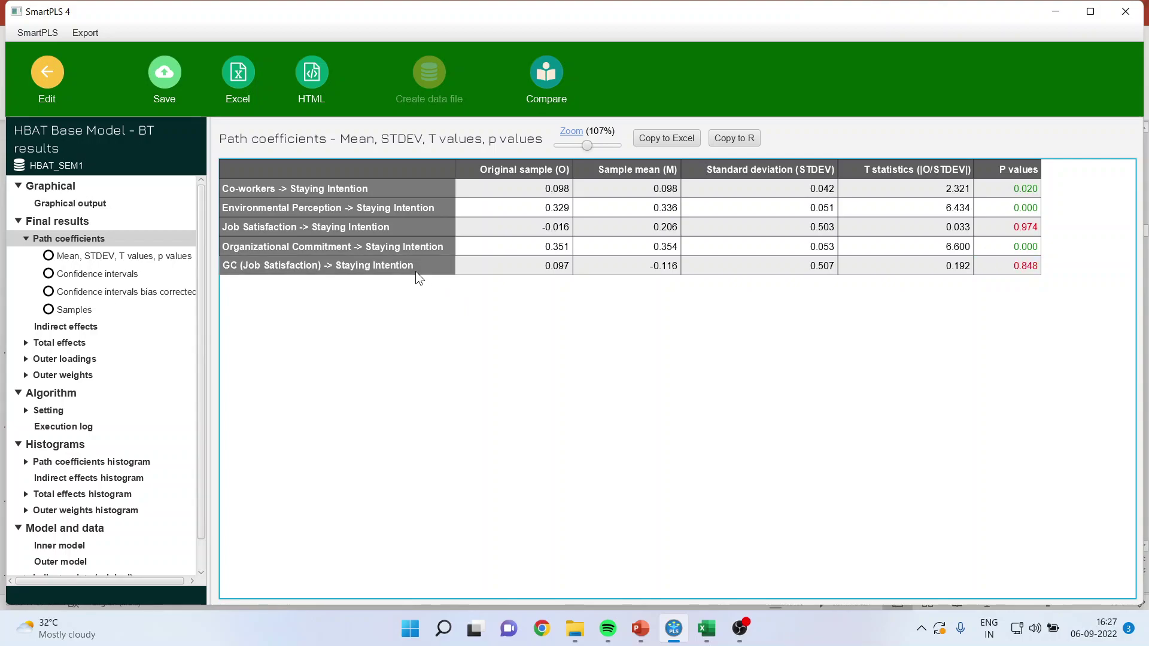
left_click(1019, 268)
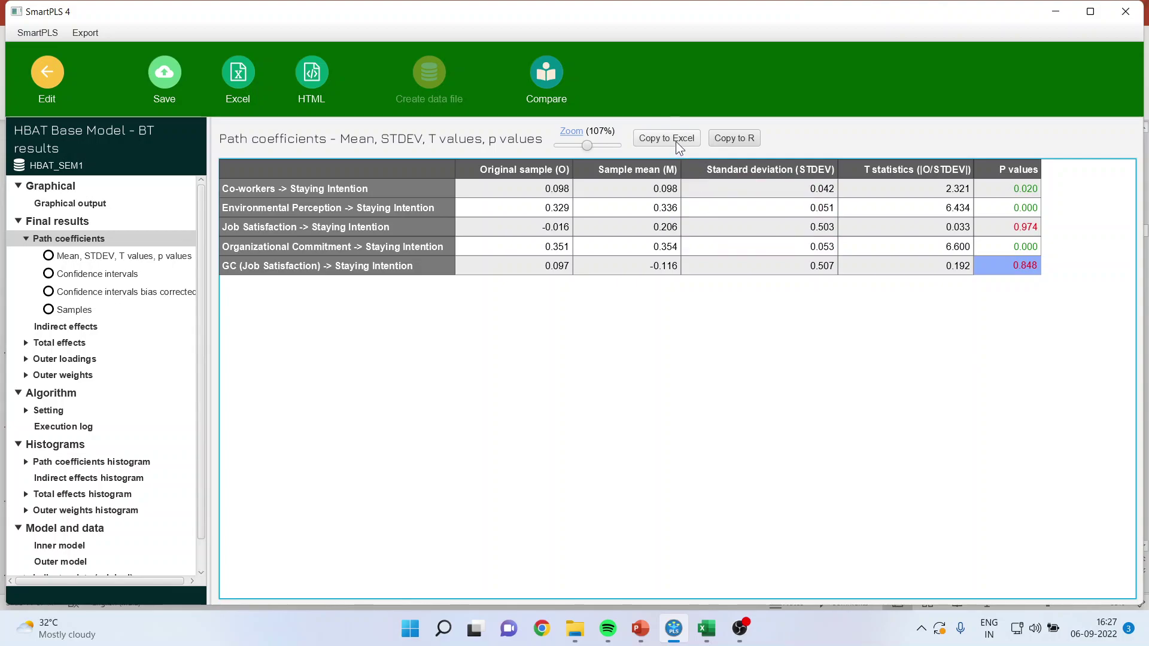
left_click(704, 628)
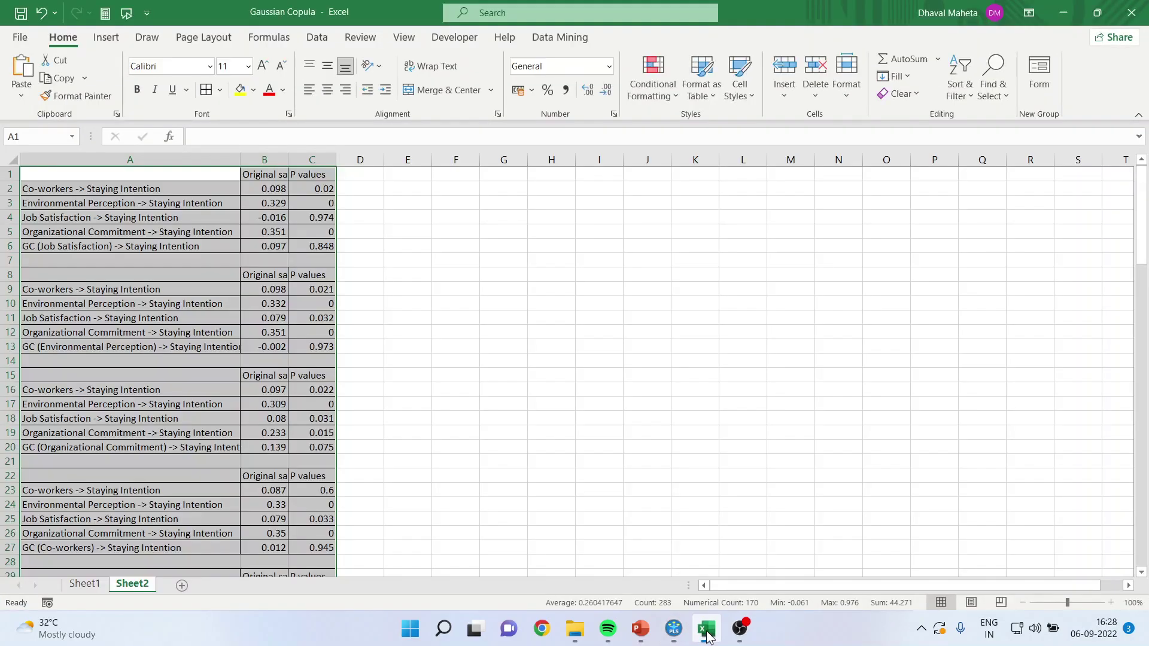
Step: Review the full copula results on Excel's Sheet1, ending at cell A1
left_click(83, 585)
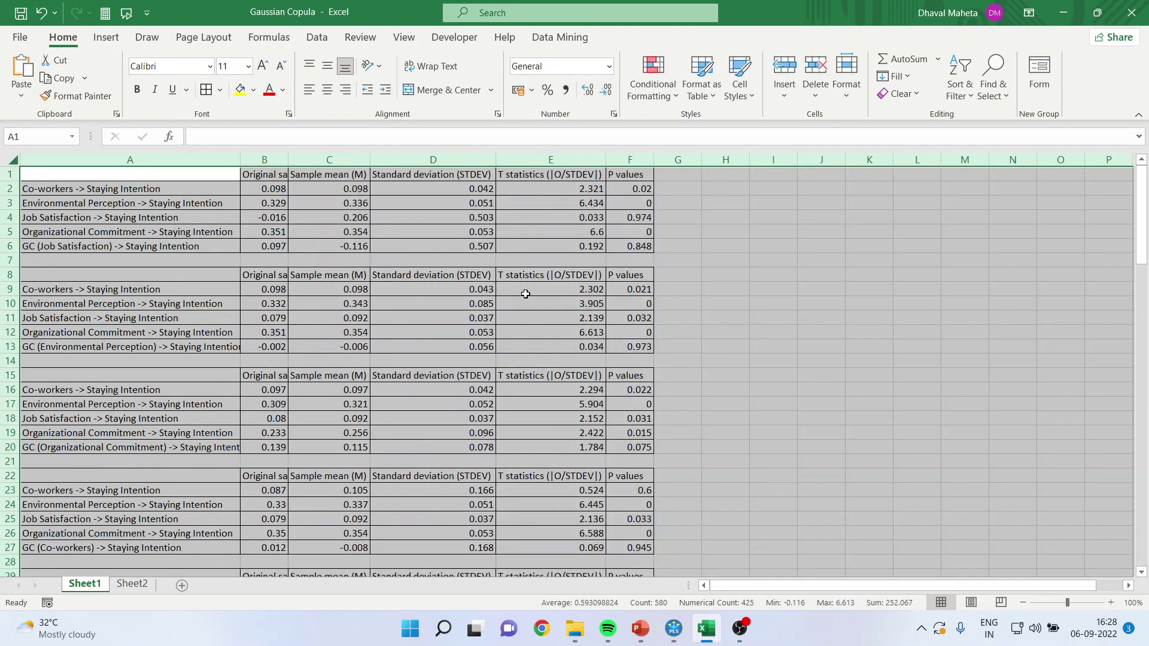
left_click(630, 289)
left_click(150, 176)
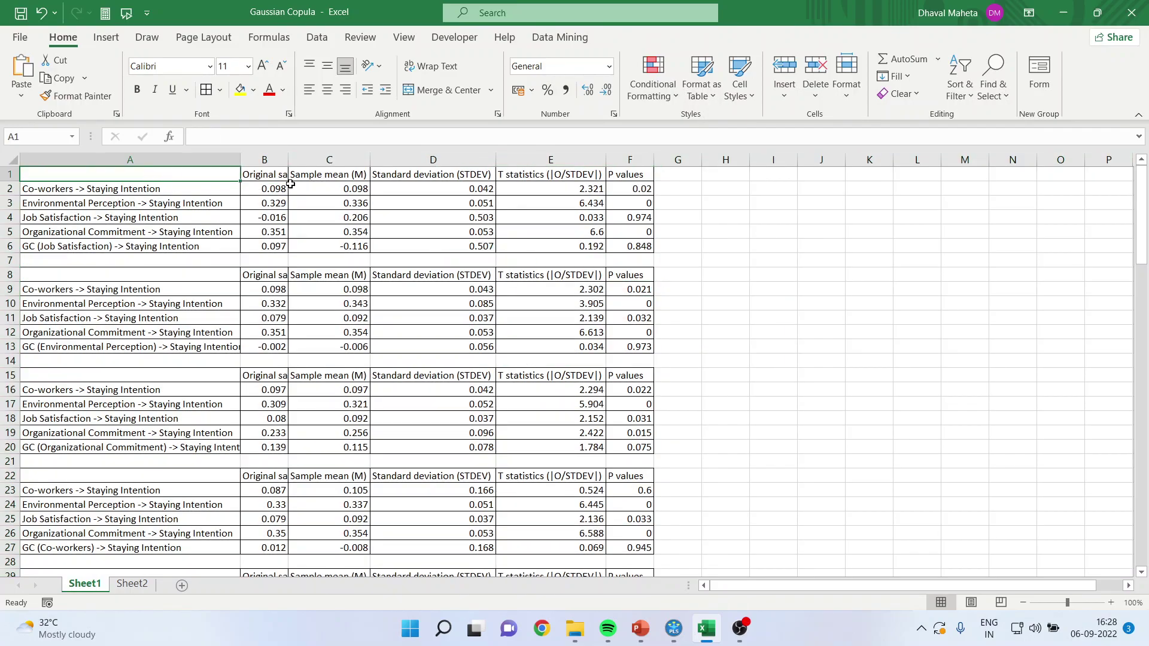
Step: Close the copula model in SmartPLS without saving and reopen the HBAT Base Model
left_click(674, 628)
left_click(45, 81)
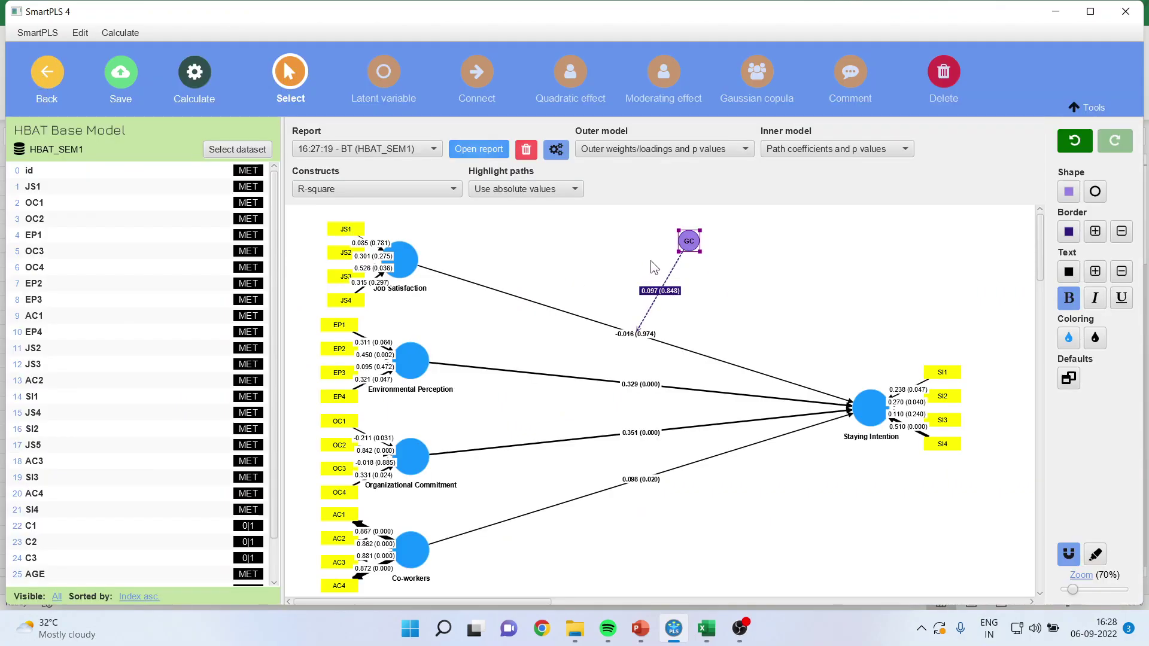
left_click(47, 73)
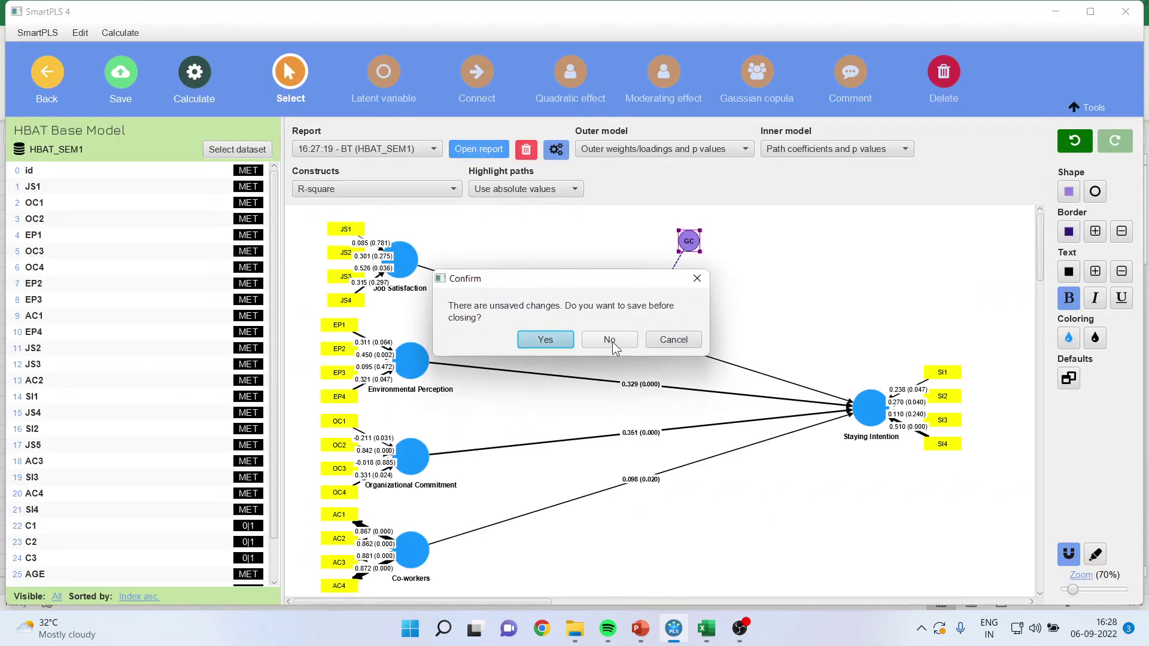
left_click(612, 342)
double_click(102, 204)
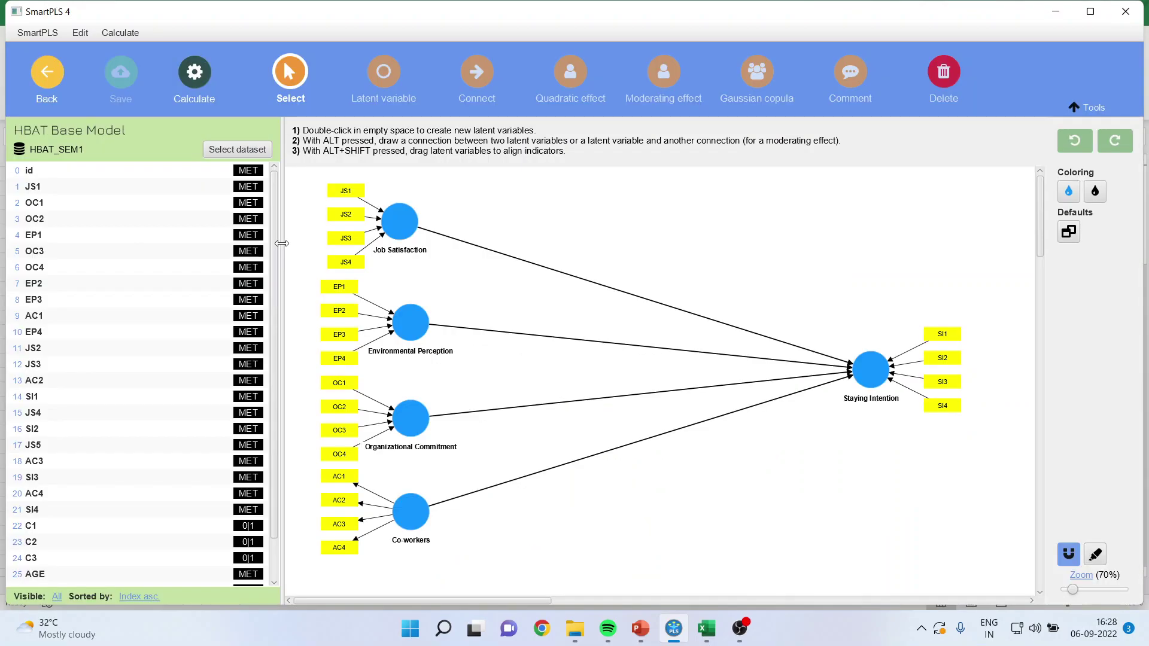
Step: Add a Gaussian copula to the Environmental Perception → Staying Intention path, reposition its GC node, and bring up Bootstrapping settings
left_click(757, 75)
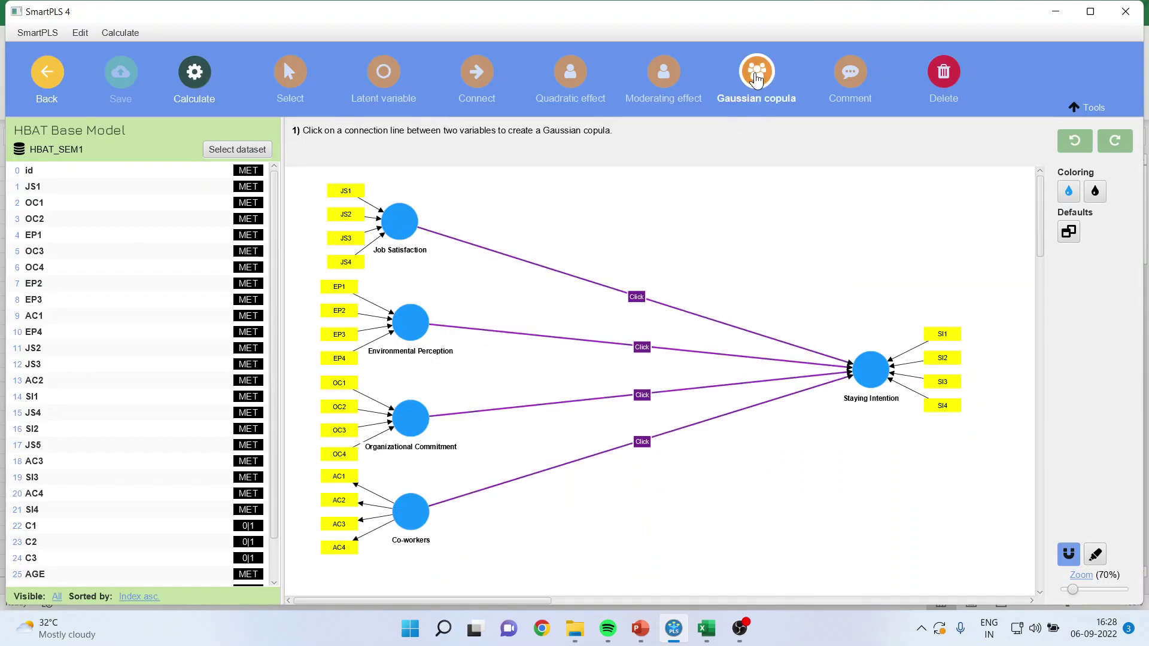
left_click(642, 348)
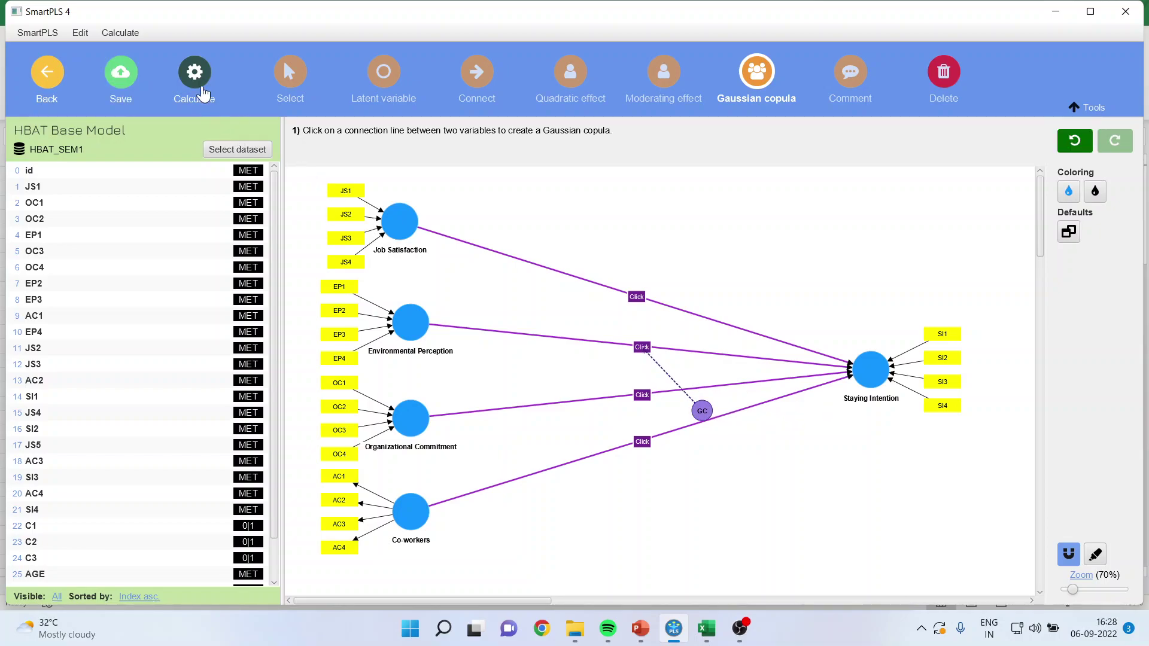
left_click(290, 75)
left_click_drag(703, 414, 712, 251)
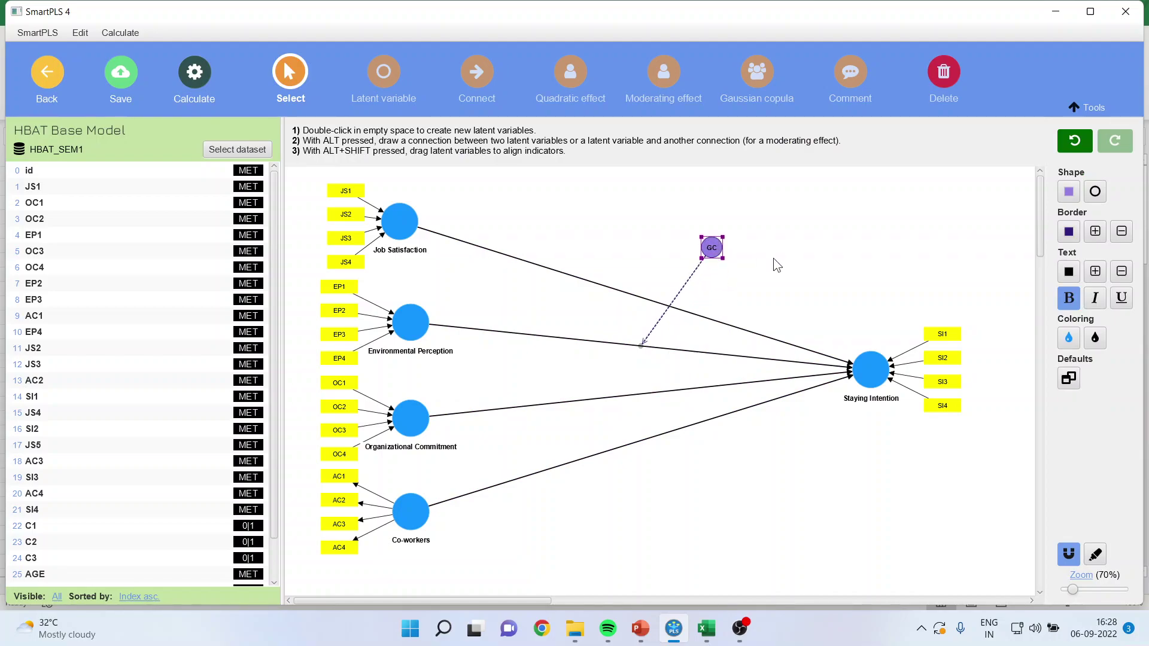
left_click(193, 76)
left_click(258, 130)
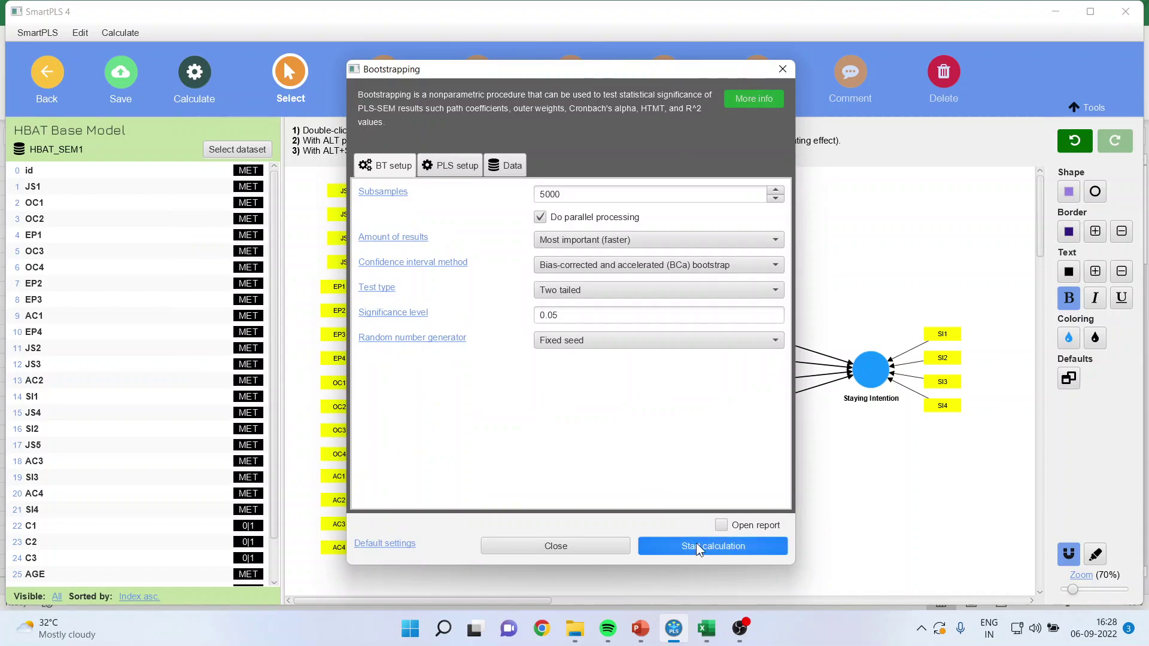
Step: Run bootstrapping with 5000 samples and show path coefficients, where GC (Environmental Perception) has p = 0.973
left_click(694, 544)
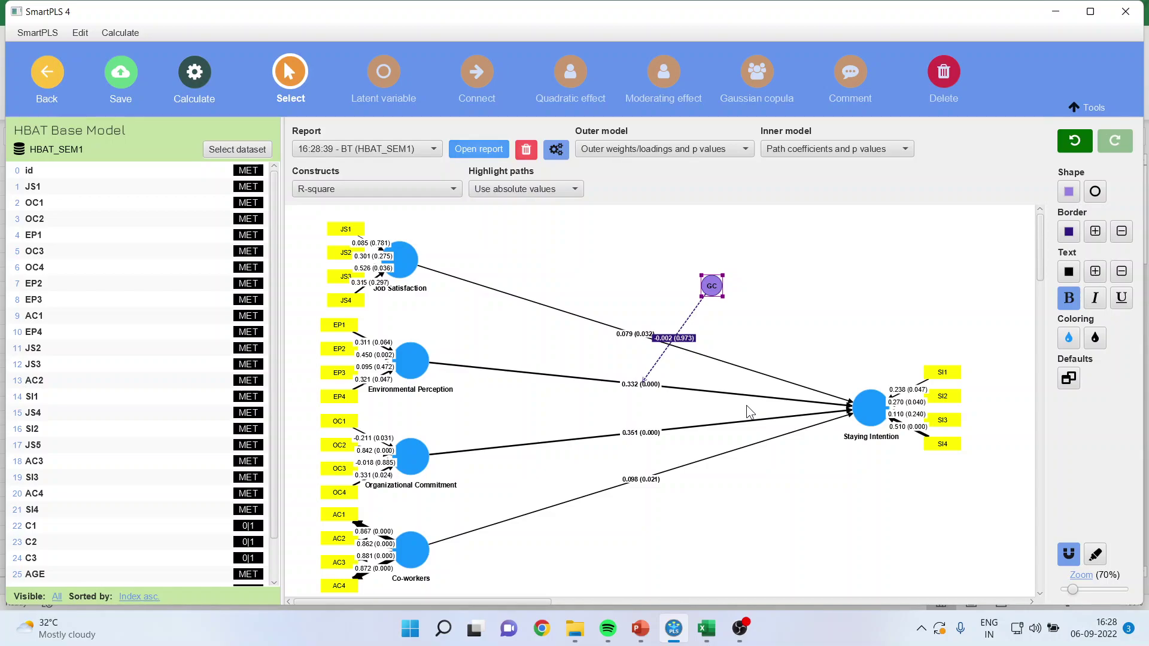
left_click(483, 149)
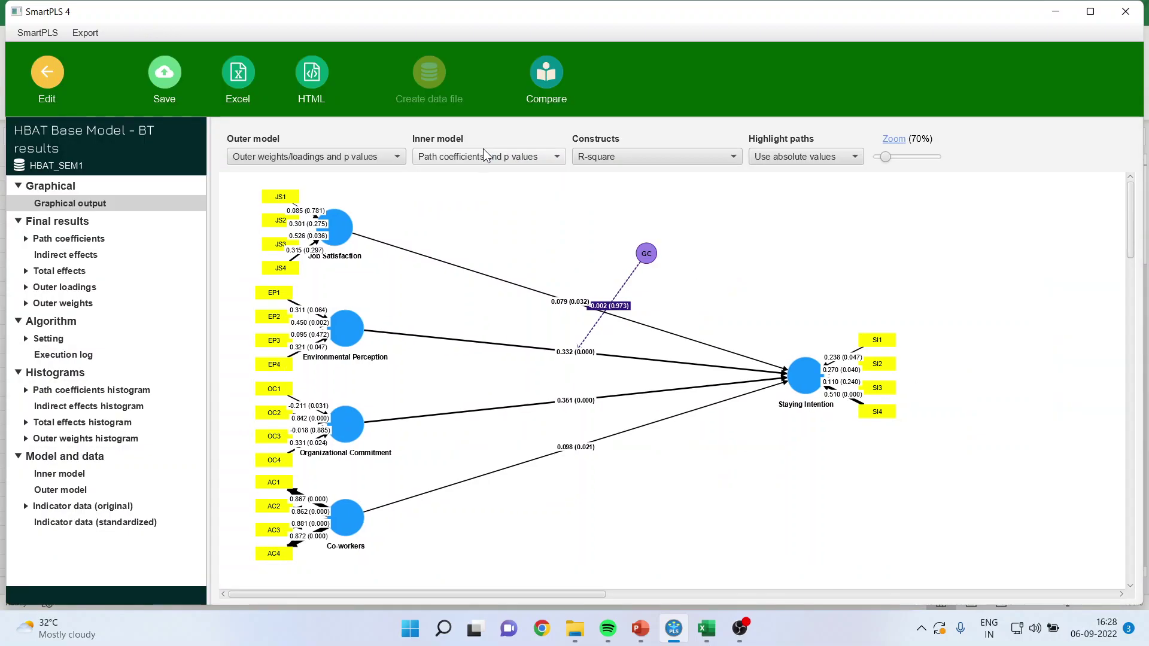
left_click(94, 241)
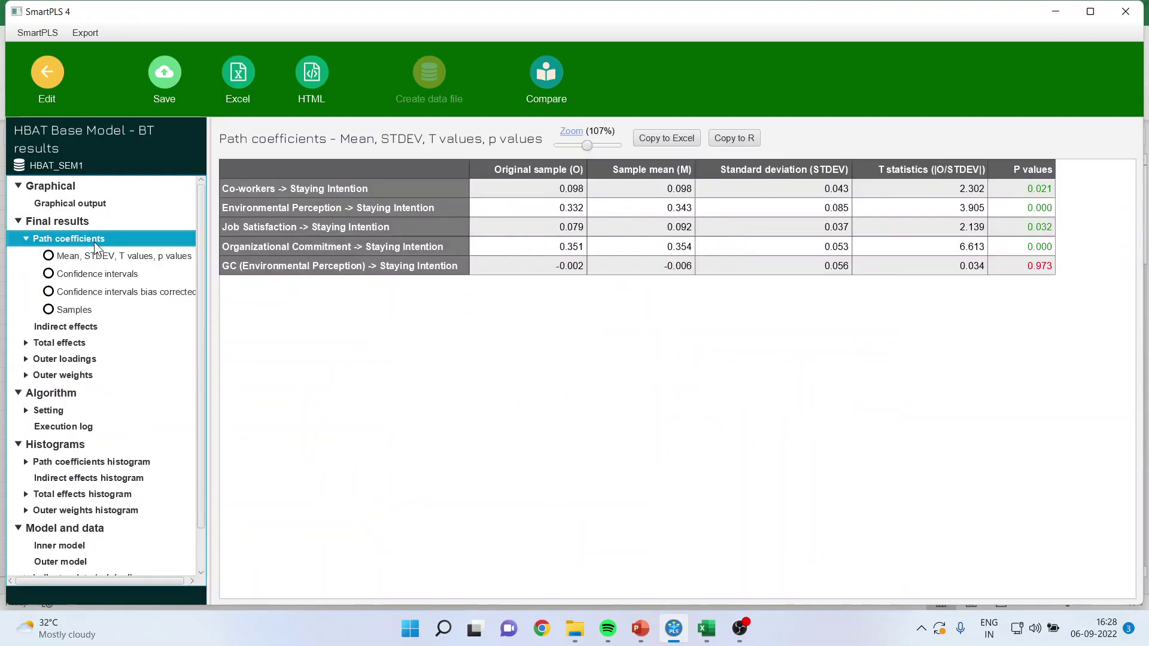
Step: Highlight the GC (Environmental Perception) path's 0.973 p-value in the path coefficients table
left_click(1025, 264)
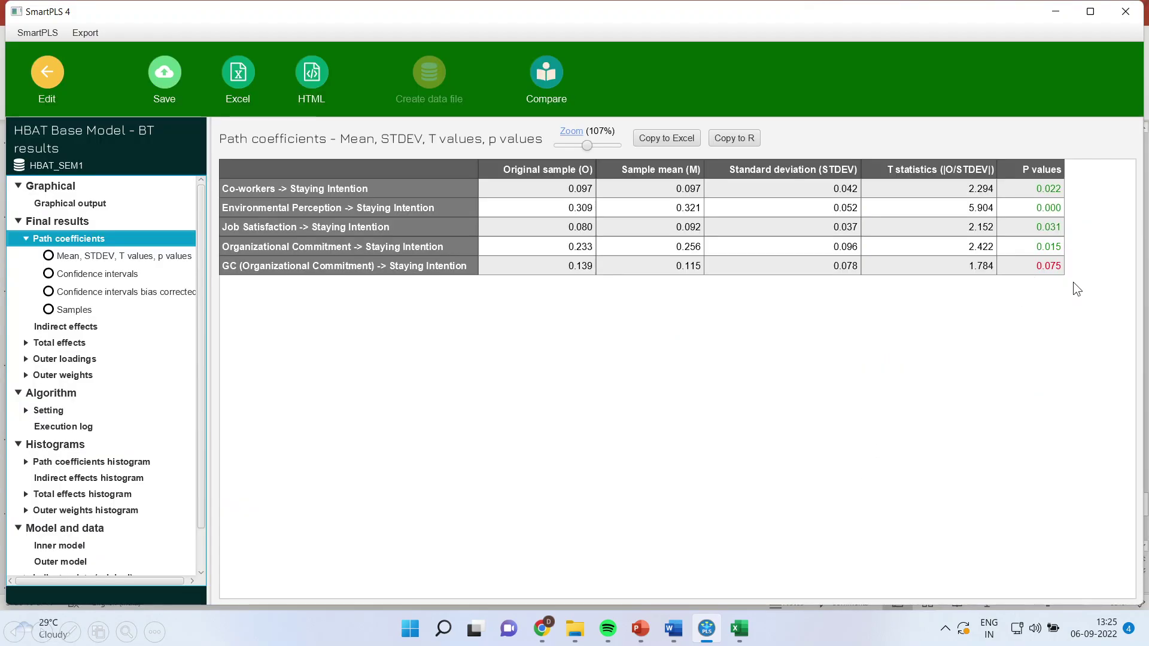
Step: Return to the model editor, exit the slide show, and bring up the Gaussian Copula workbook in Excel
key("ctrl+w")
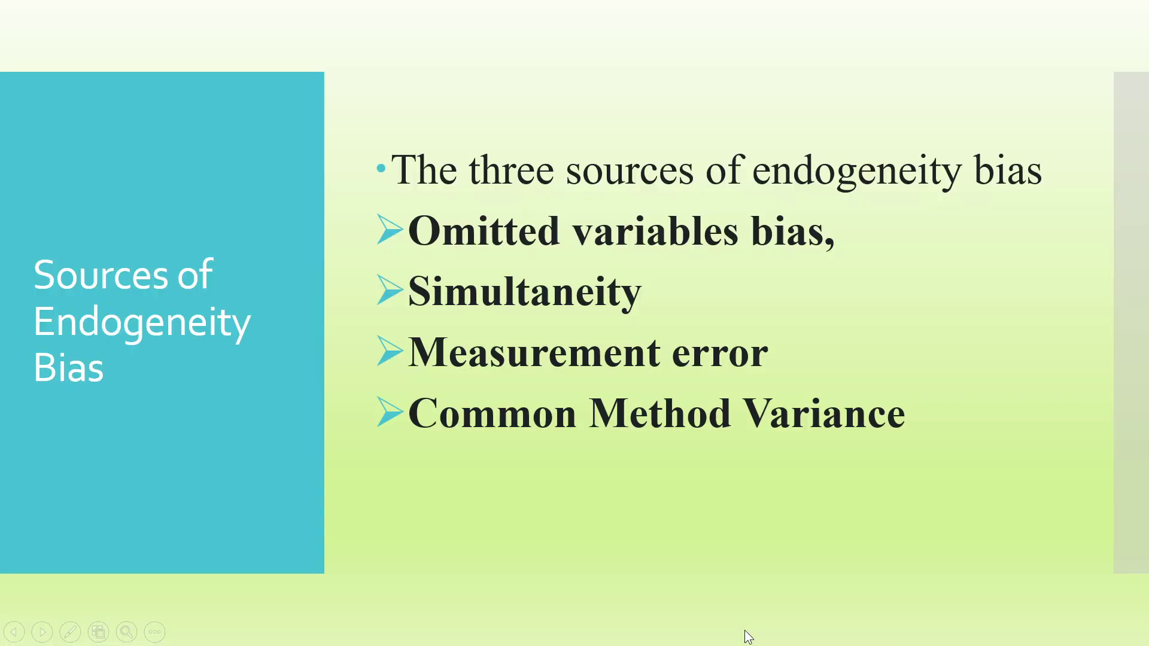
key("Escape")
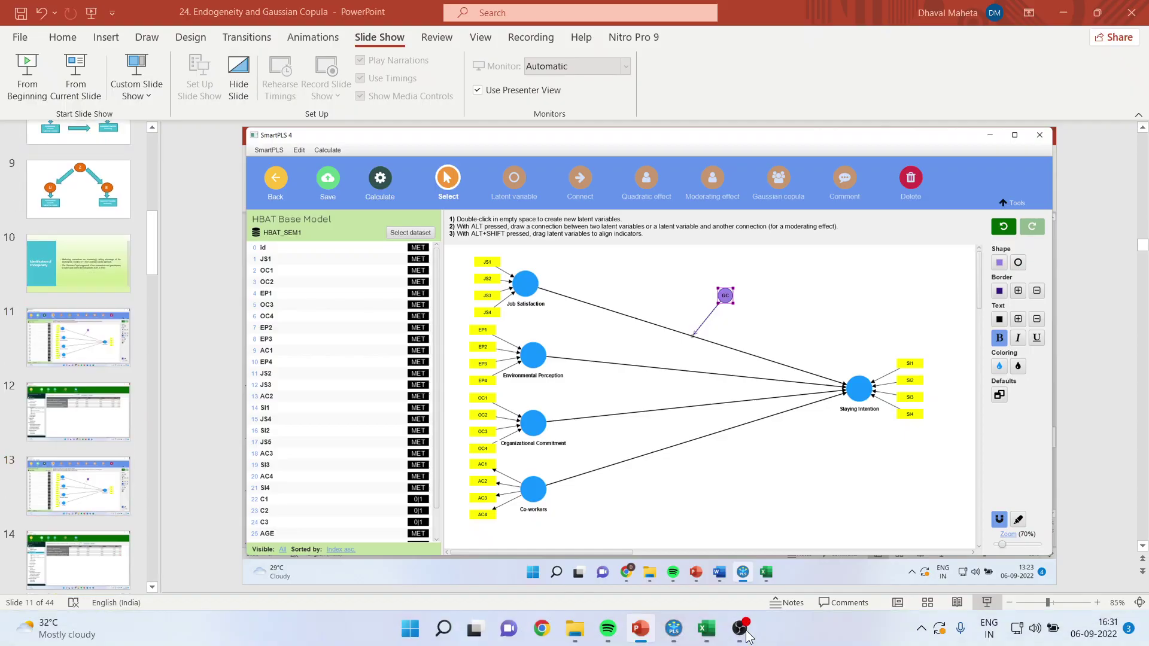
left_click(708, 629)
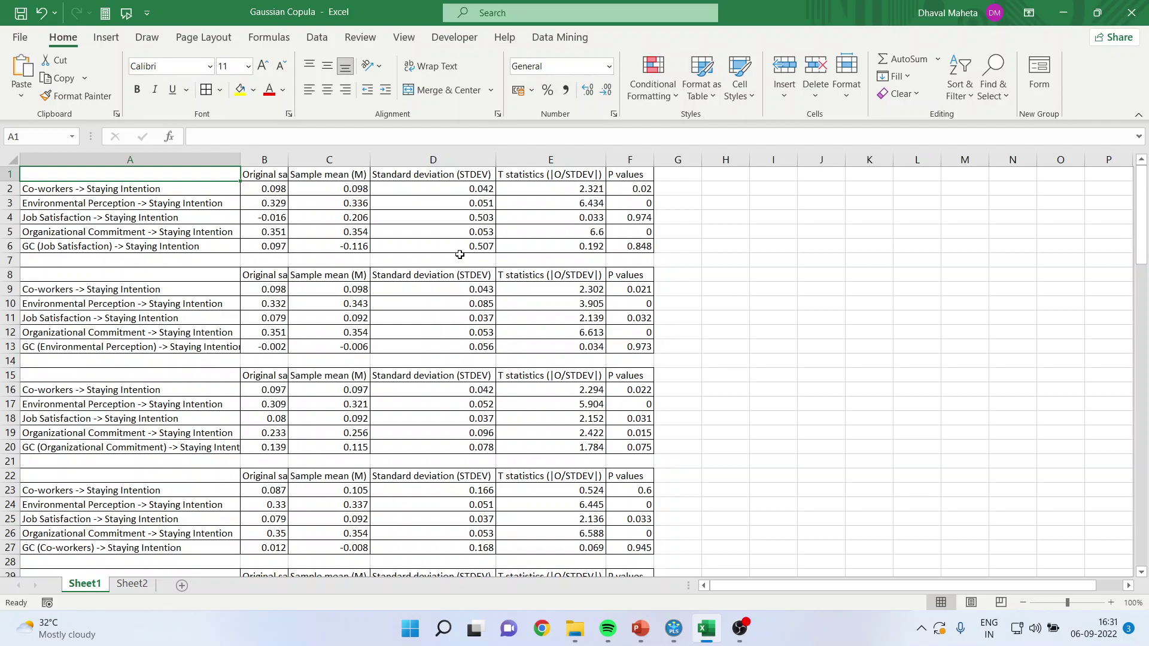
Step: Select the columns between Original sample and P values, then widen columns B and C on Sheet2
left_click_drag(353, 160, 532, 171)
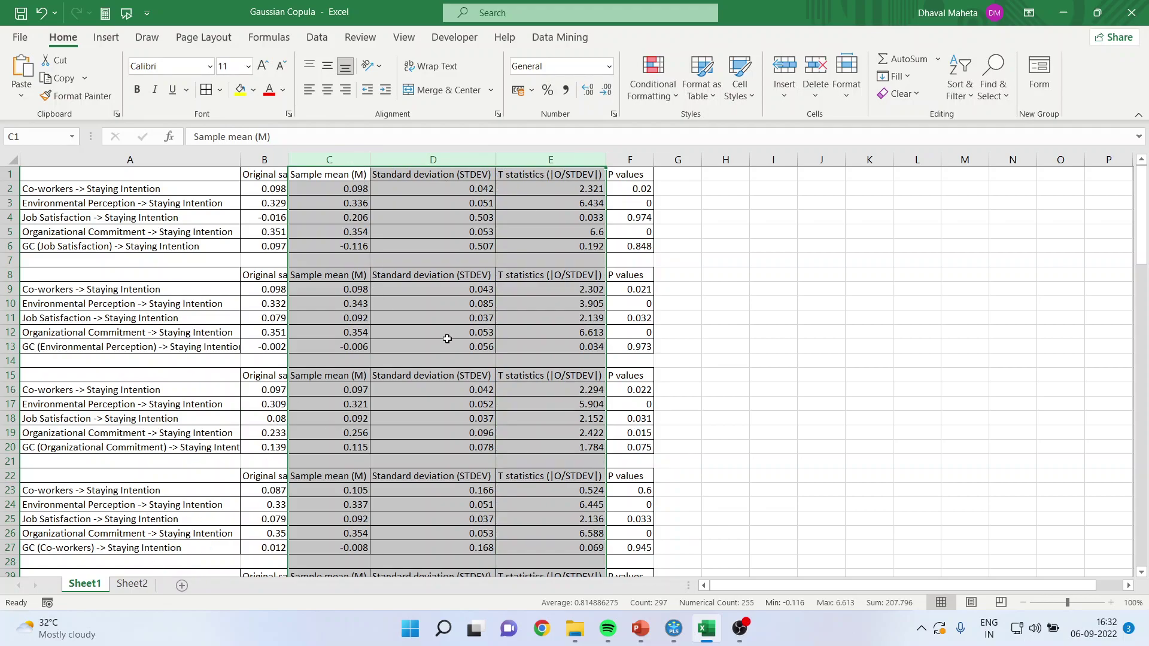
left_click(143, 585)
left_click(625, 258)
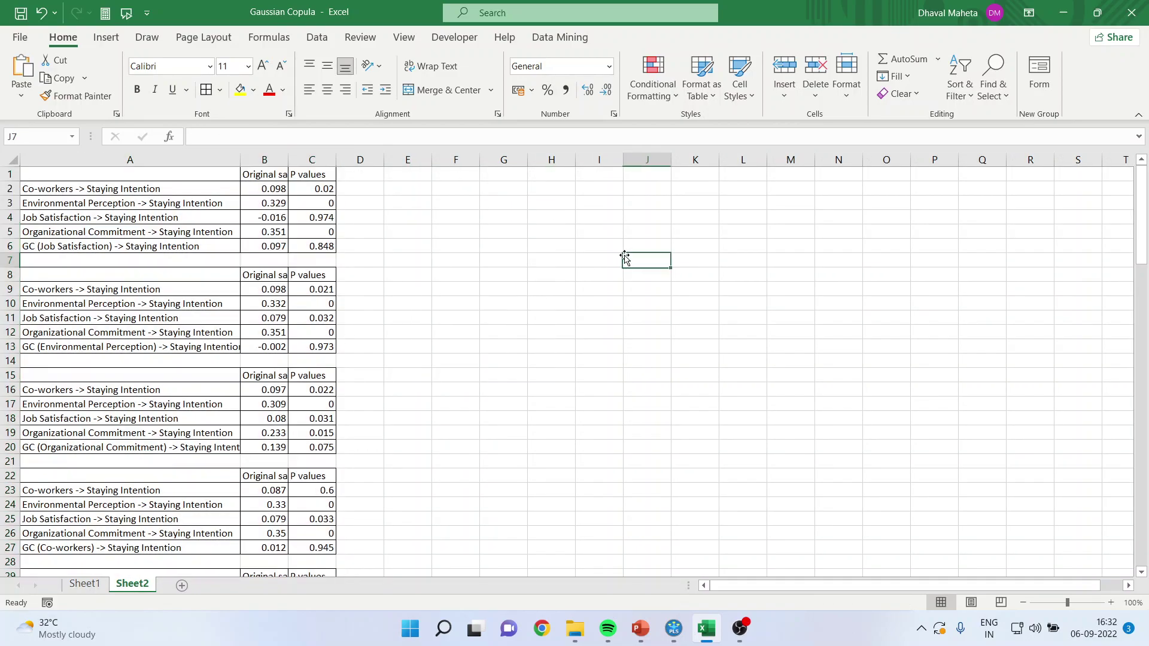
left_click_drag(293, 160, 429, 163)
left_click_drag(321, 160, 367, 160)
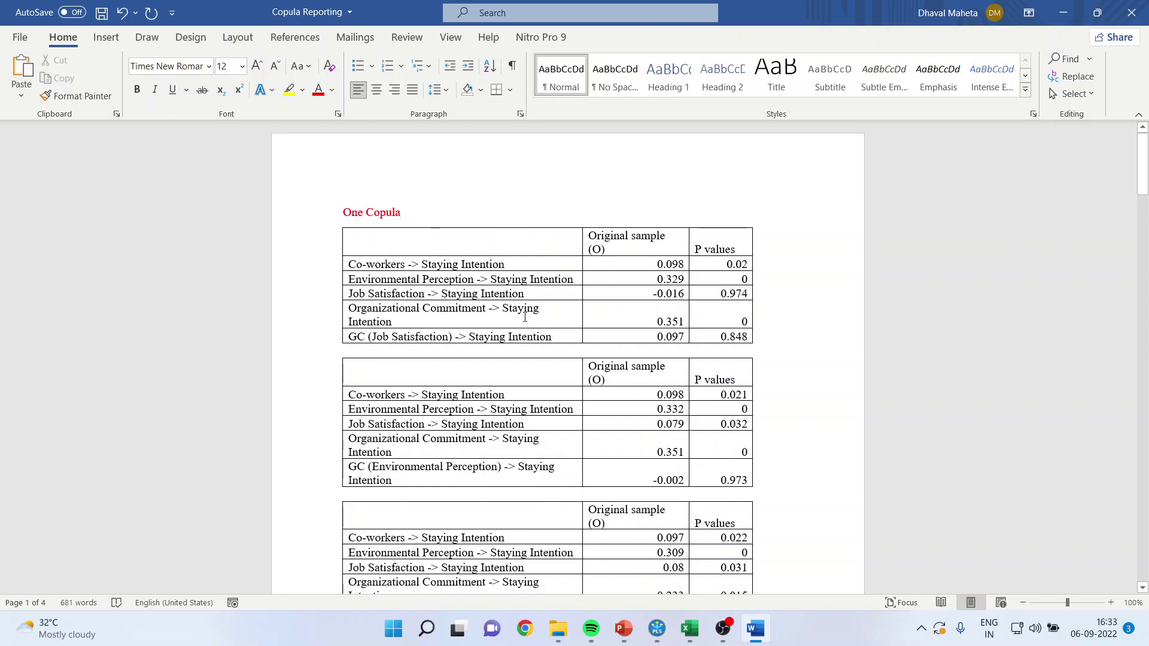
left_click(361, 339)
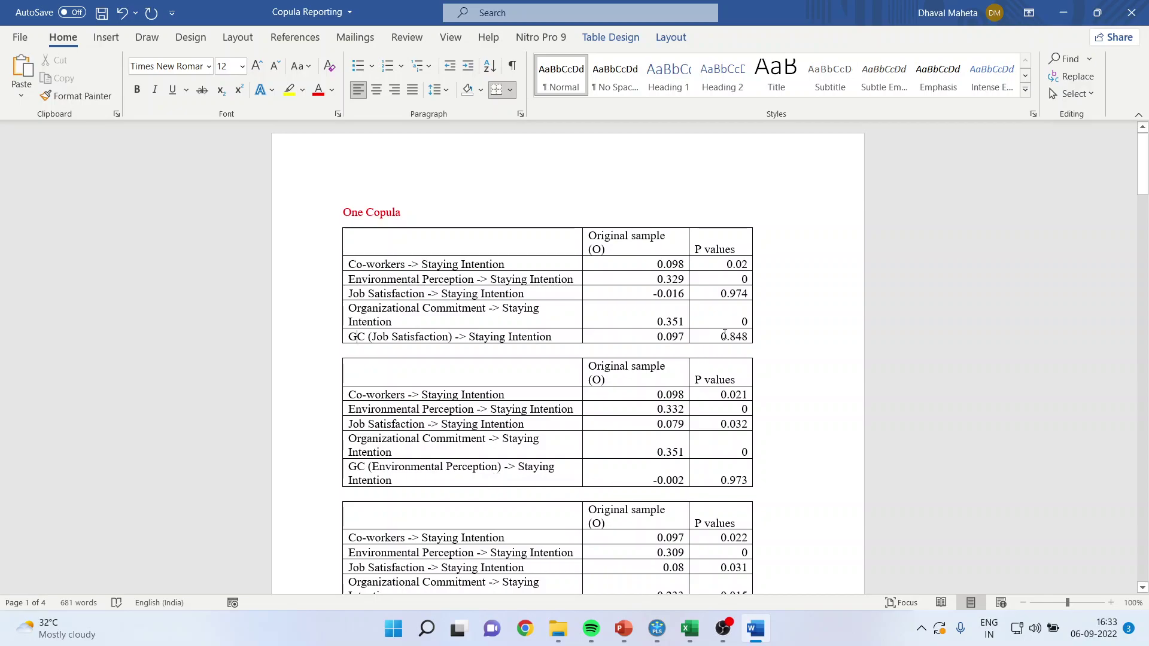
left_click_drag(720, 336, 755, 338)
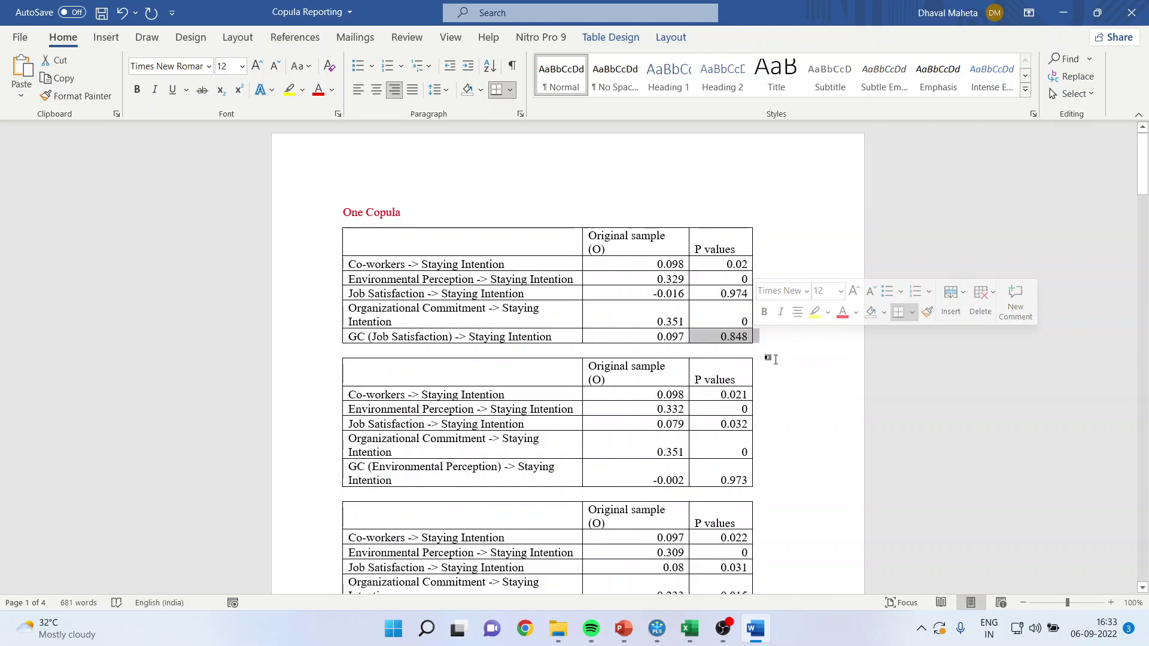
scroll(778, 371, "down", 3)
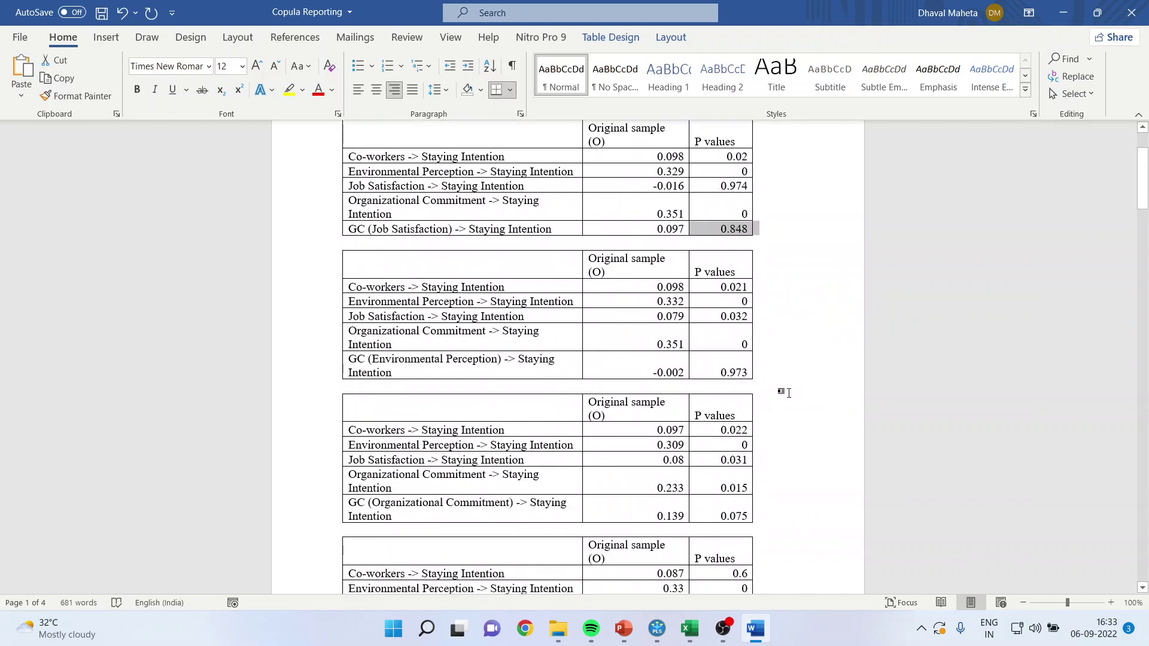
scroll(788, 393, "down", 2)
scroll(788, 392, "down", 2)
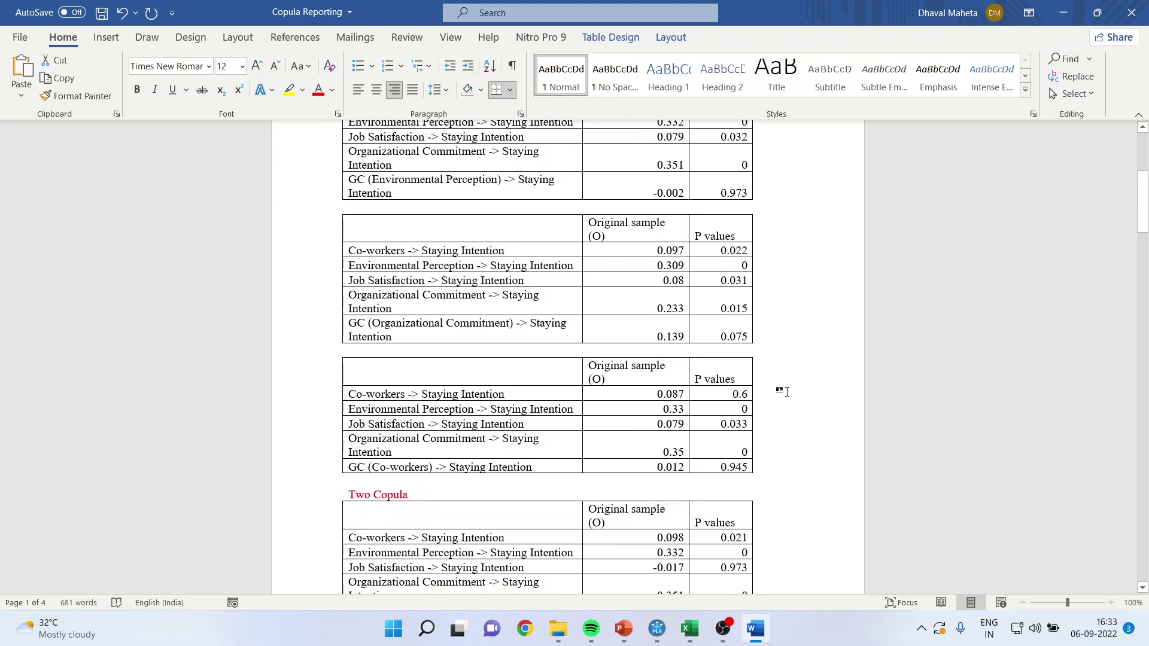
scroll(777, 389, "down", 4)
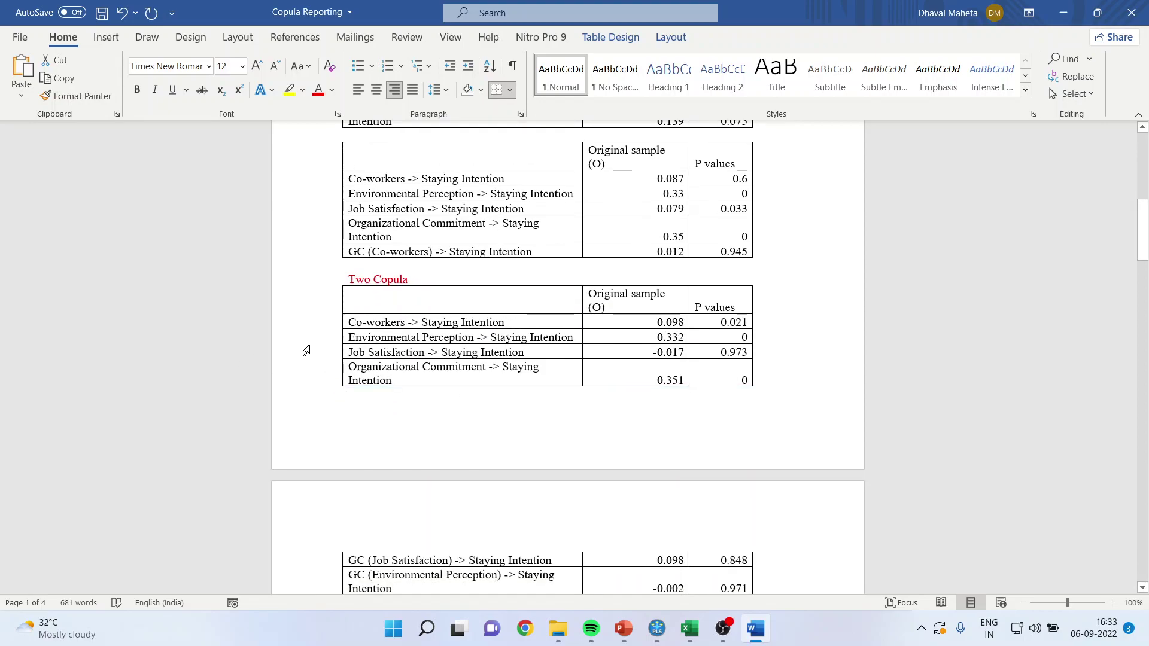
scroll(351, 341, "down", 5)
scroll(351, 341, "down", 11)
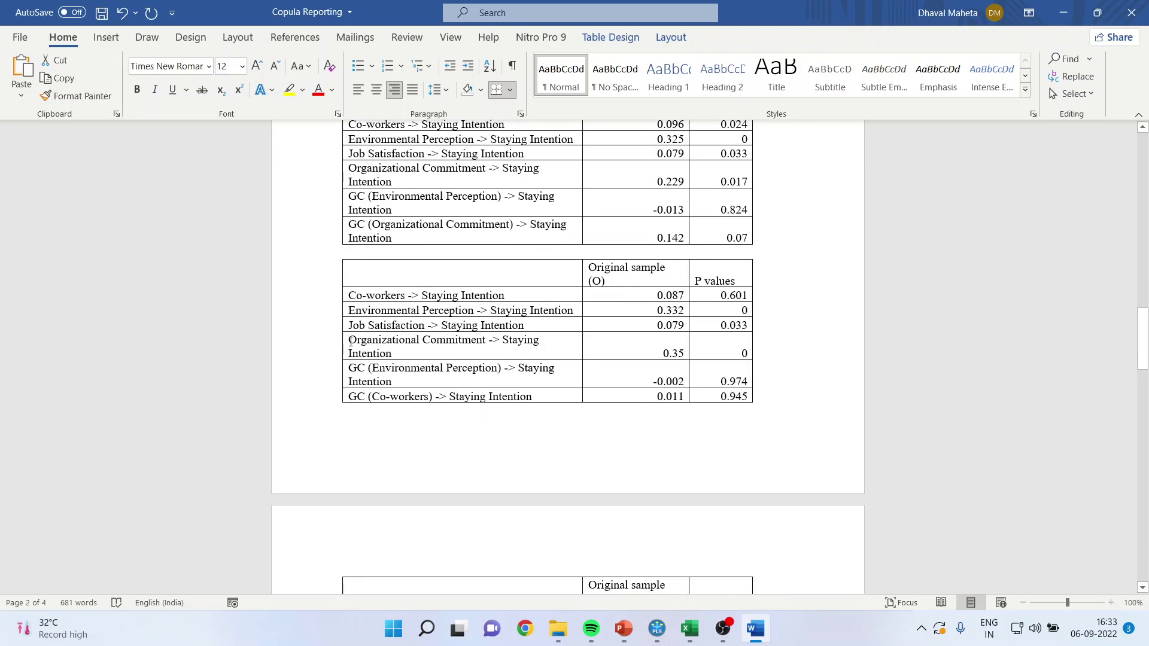
left_click_drag(349, 374, 724, 400)
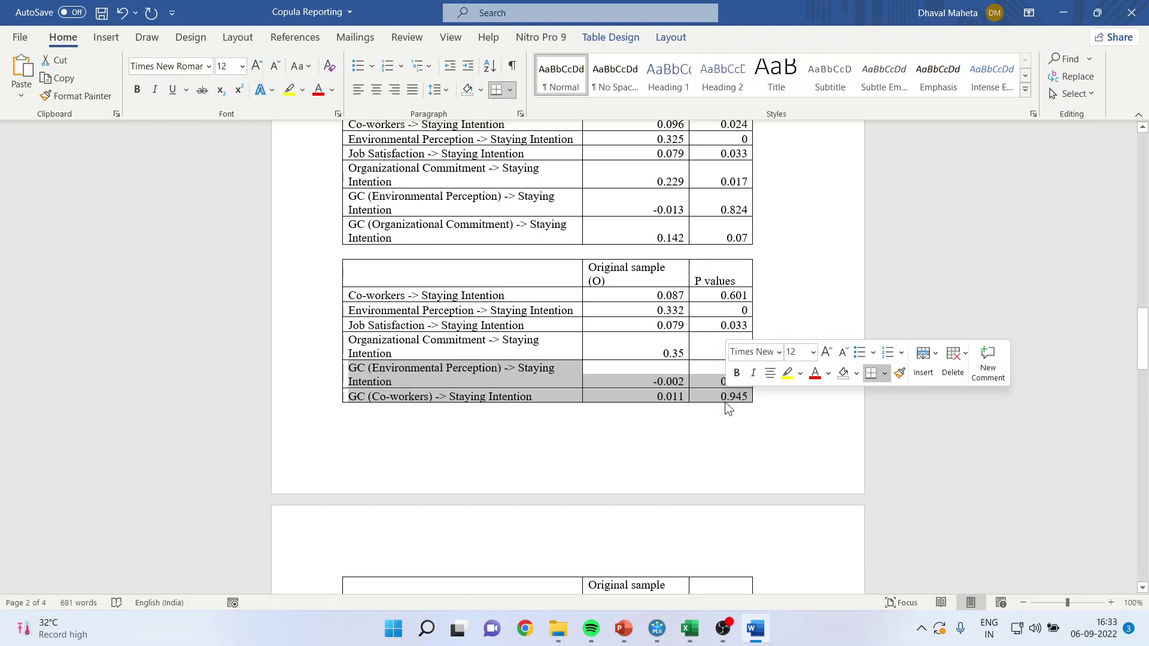
scroll(721, 437, "down", 3)
Step: Select the three GC rows of the Three Copula table in Word
scroll(722, 439, "down", 6)
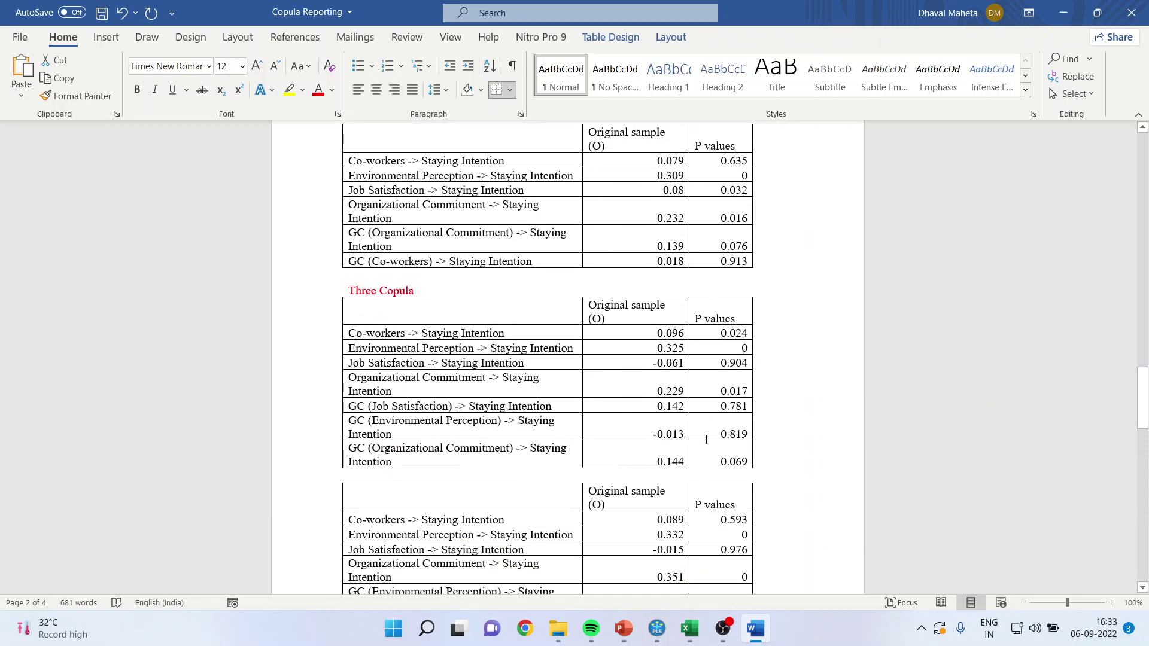
left_click_drag(352, 354, 721, 383)
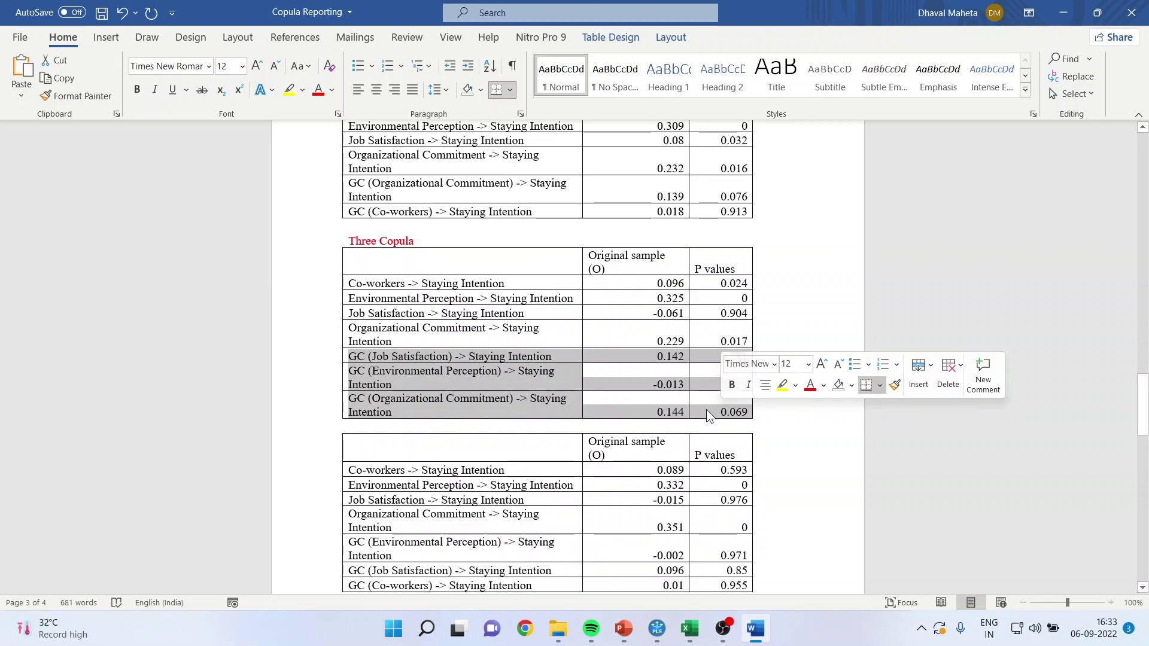
scroll(722, 432, "down", 9)
scroll(722, 432, "down", 10)
Step: Scroll to the Four Copula table, then present slide 43, 'Sources of Endogeneity Bias', full-screen in PowerPoint
scroll(722, 431, "up", 11)
scroll(722, 432, "down", 7)
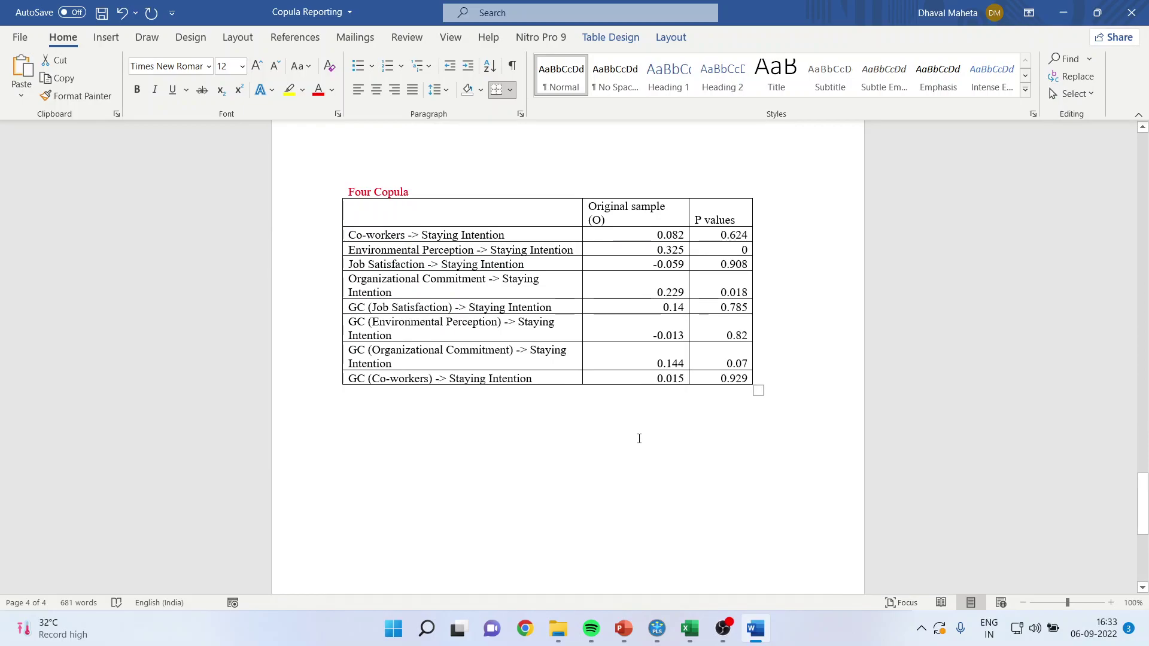
key("alt+Tab")
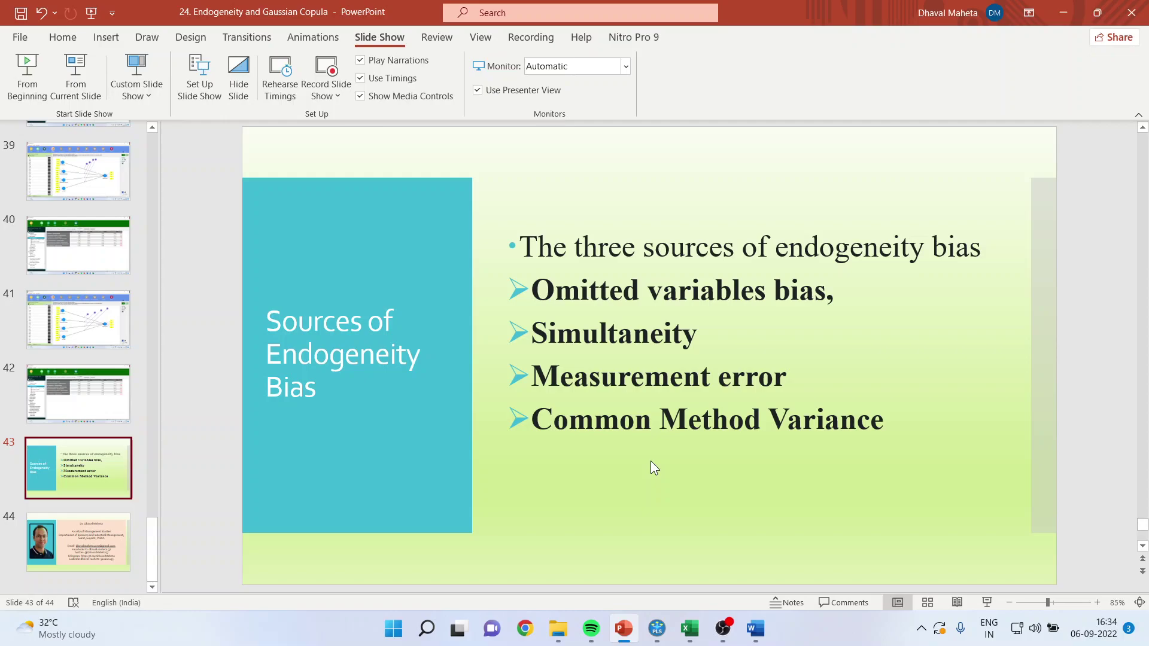
left_click(987, 601)
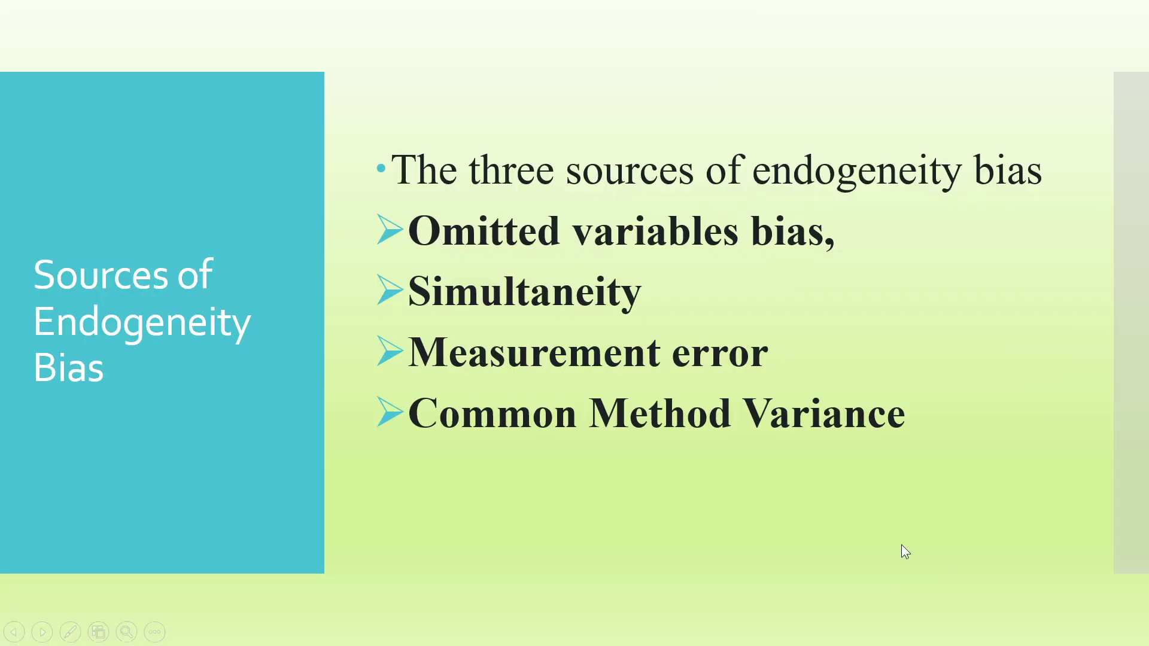